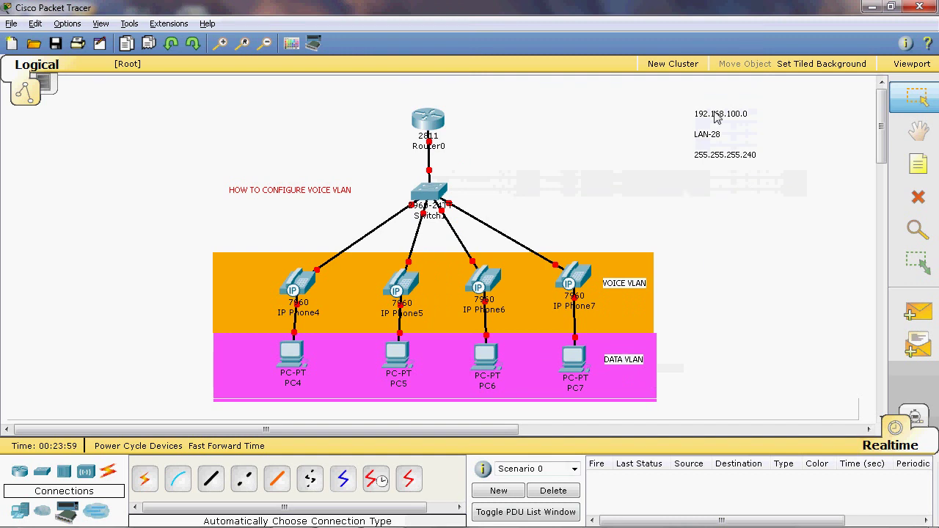
Select the three address notes, then fit power adapters to IP Phone4 and IP Phone5.
left_click_drag(687, 100, 800, 198)
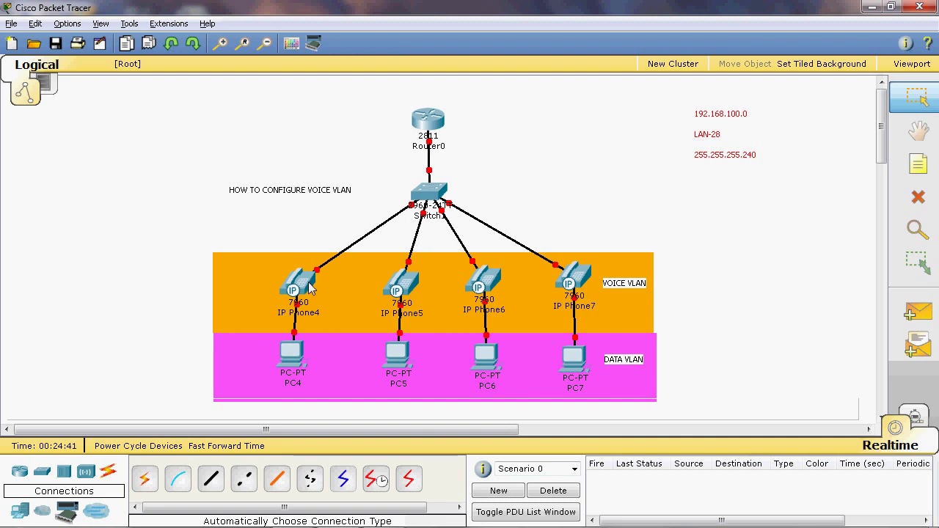
left_click(308, 288)
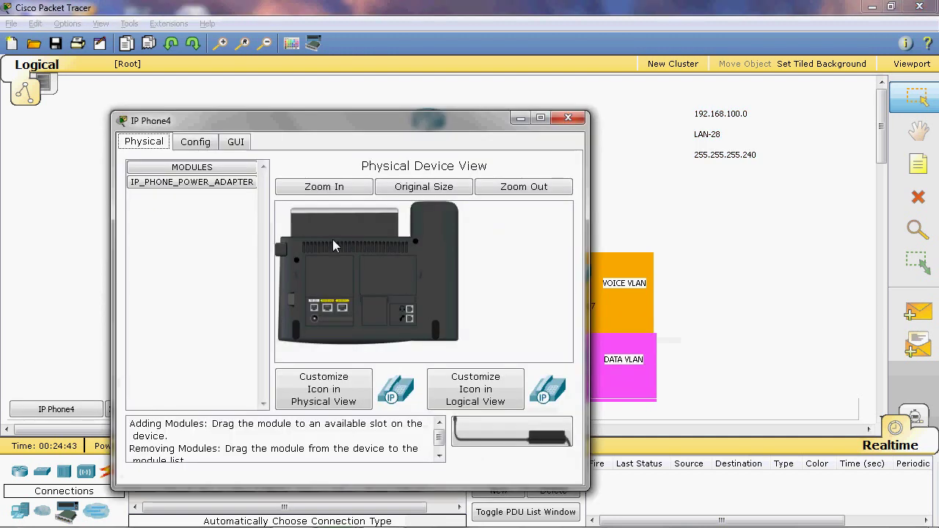
left_click_drag(546, 434, 323, 330)
left_click(567, 117)
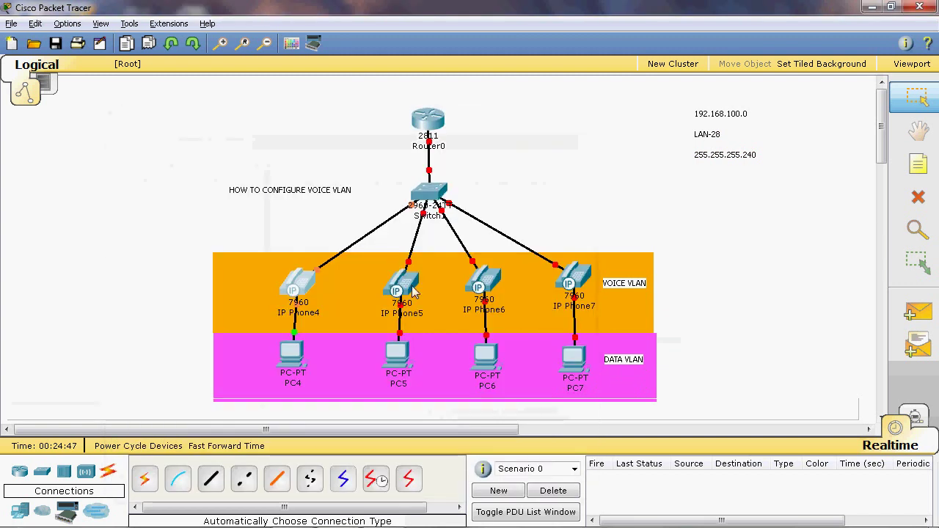
left_click(415, 292)
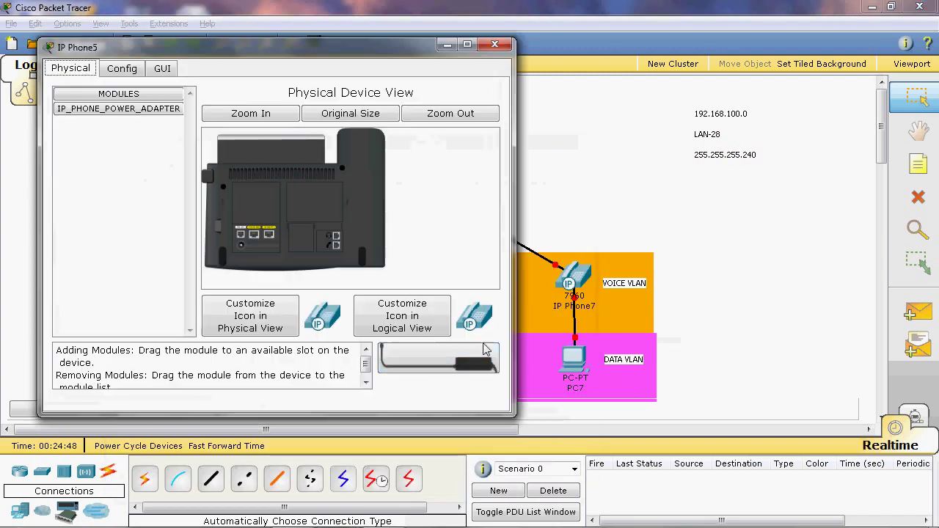
left_click(240, 242)
left_click(495, 45)
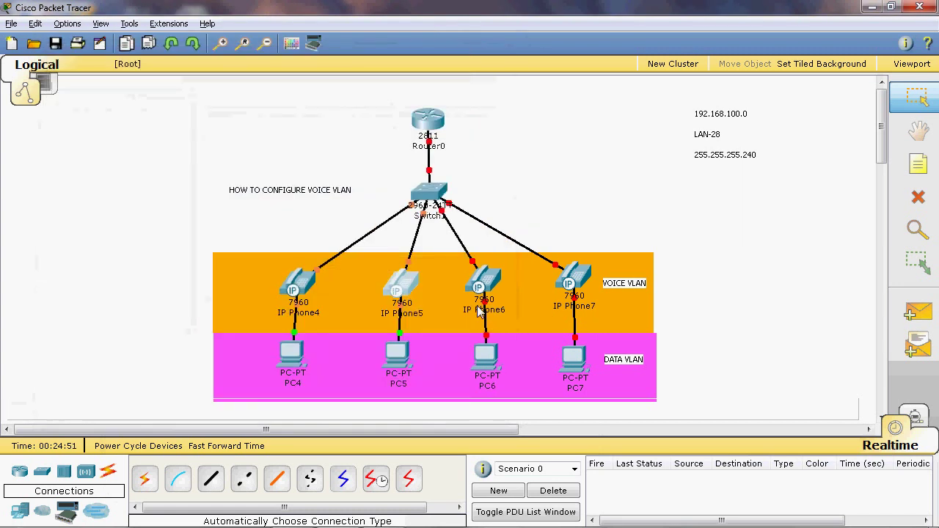
Fit IP_PHONE_POWER_ADAPTER to IP Phone6 and IP Phone7.
left_click(481, 284)
left_click_drag(492, 413, 297, 302)
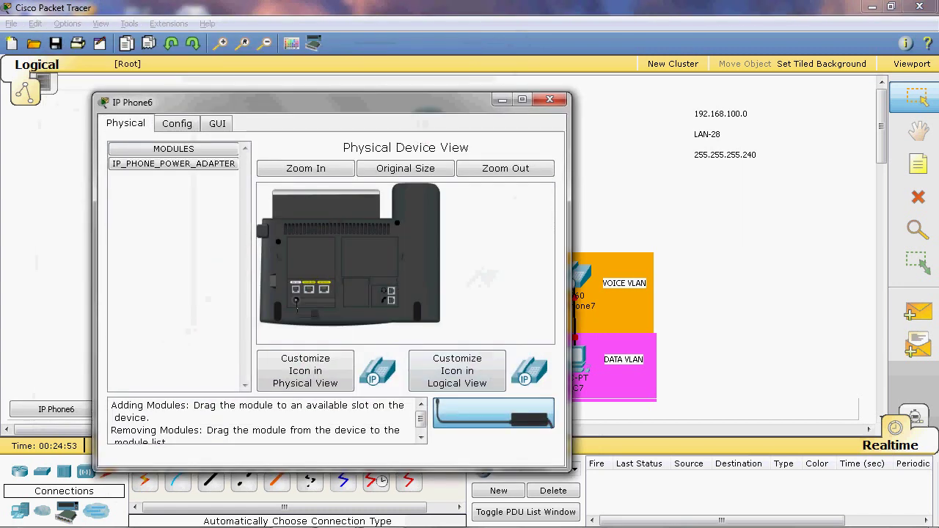
left_click(549, 99)
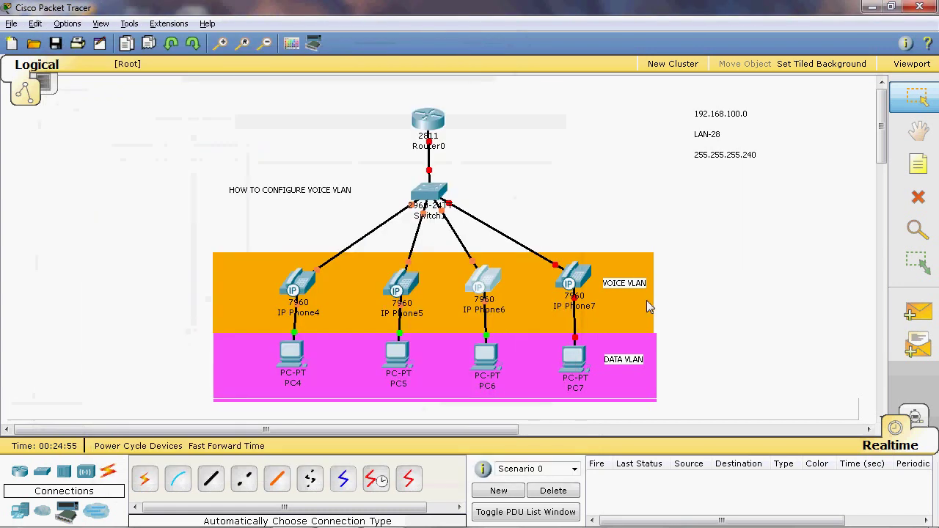
left_click(572, 277)
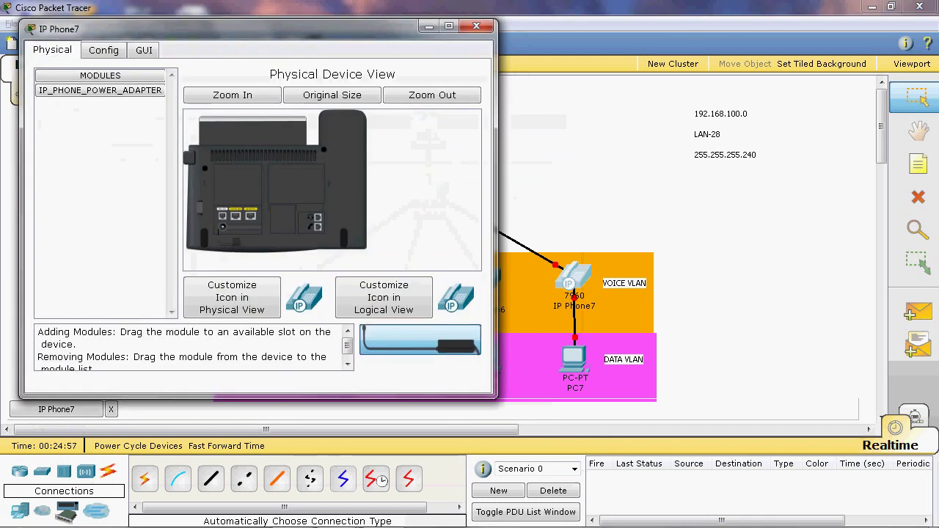
left_click_drag(419, 340, 222, 227)
left_click(476, 26)
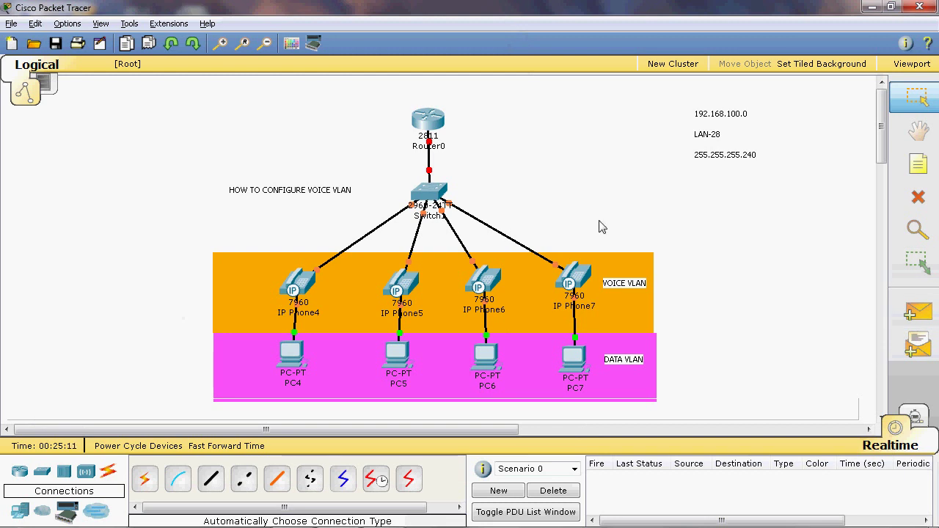
Open Switch1's CLI and enter global configuration mode with en and conf t.
left_click(430, 194)
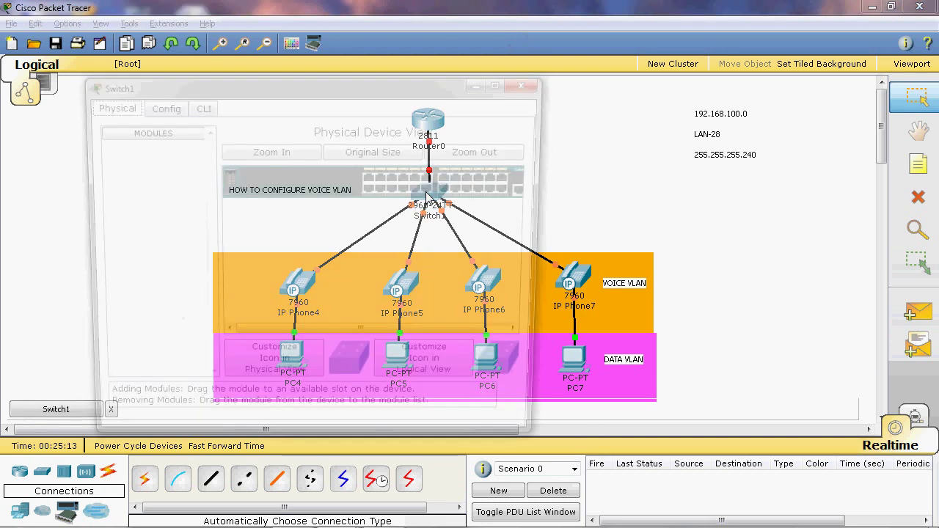
left_click(196, 105)
key("Return")
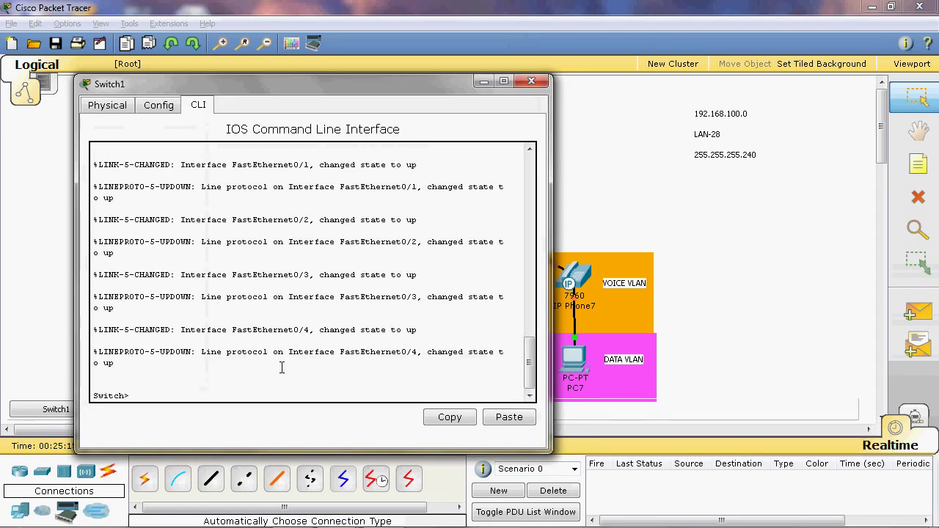
type("en")
key("Return")
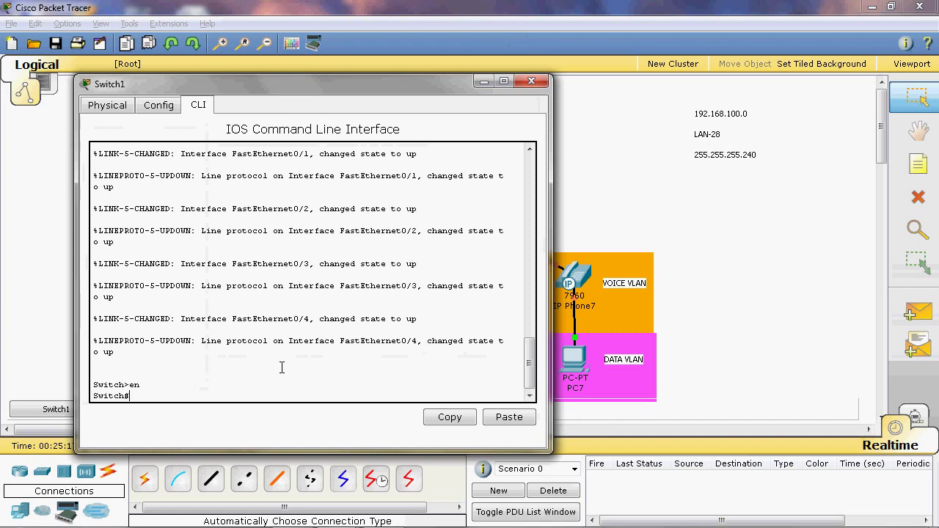
type("conf t")
key("Return")
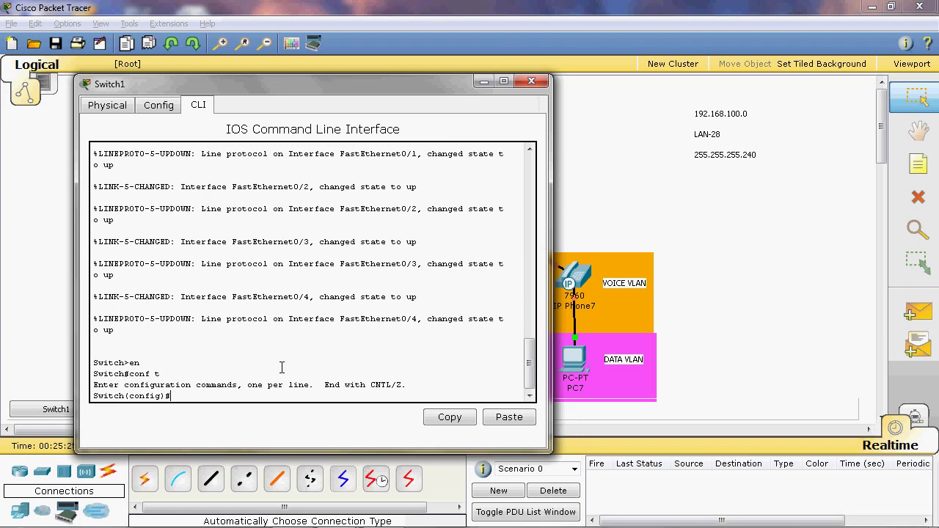
Create VLAN 10 and name it voice.
type("vlan 10")
key("Return")
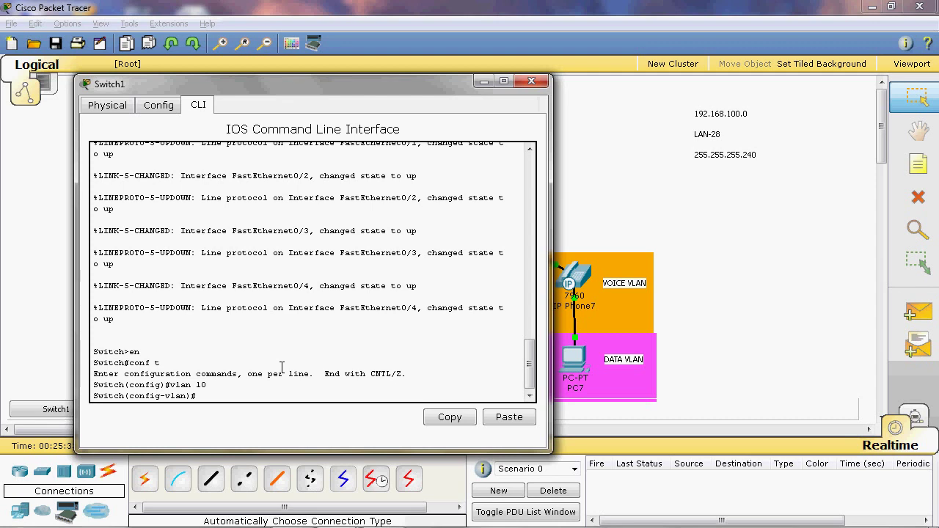
type("name voice")
key("Return")
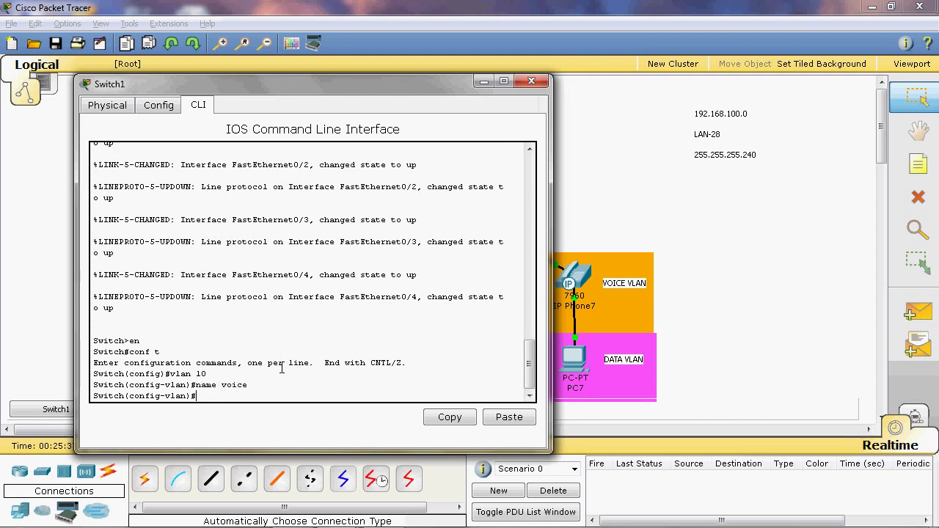
type("exit")
key("Return")
Create VLAN 20 and name it data, correcting the mistyped name command.
type("vl")
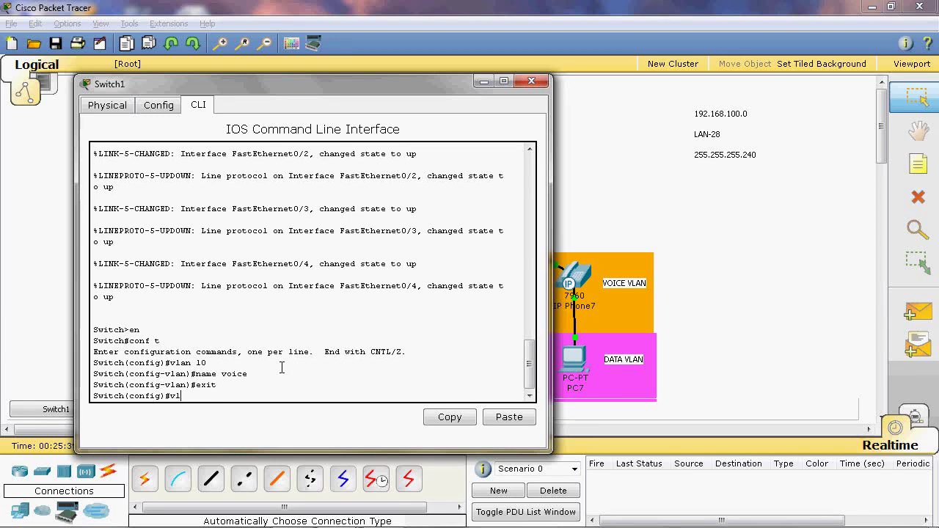
type("an 20")
key("Return")
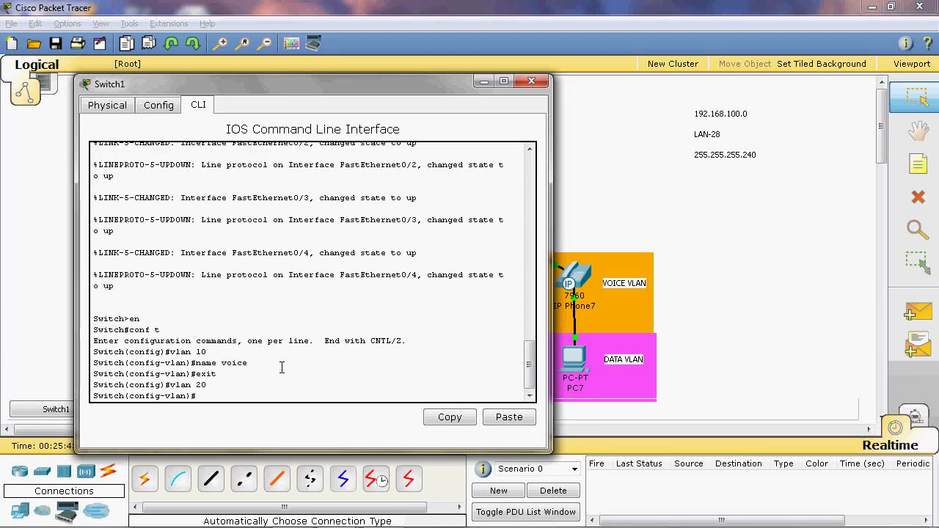
type("data")
key("Return")
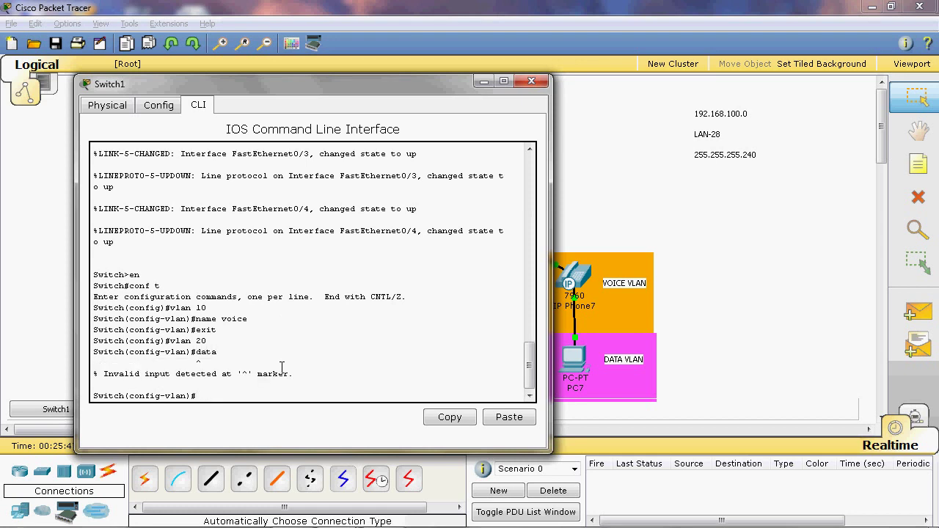
key("Up")
key("BackSpace")
key("BackSpace")
key("BackSpace")
key("BackSpace")
type("name data")
key("Return")
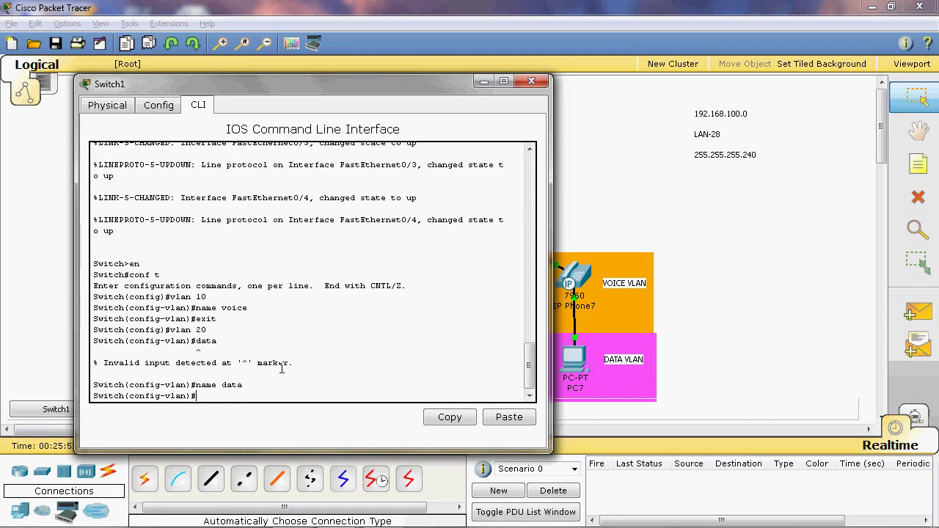
type("exit")
key("Return")
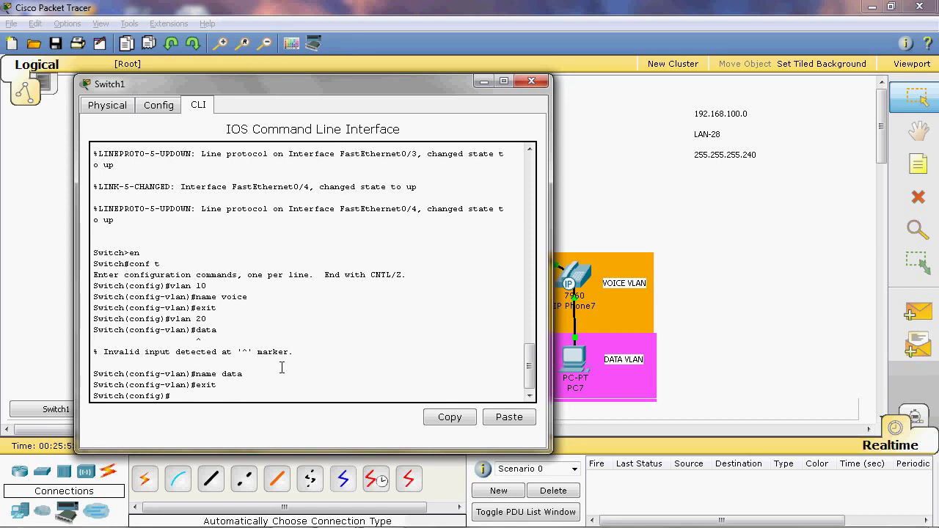
Run show vlan on Switch1 and highlight the active VLAN 10 voice and VLAN 20 data rows.
left_click_drag(366, 90, 401, 27)
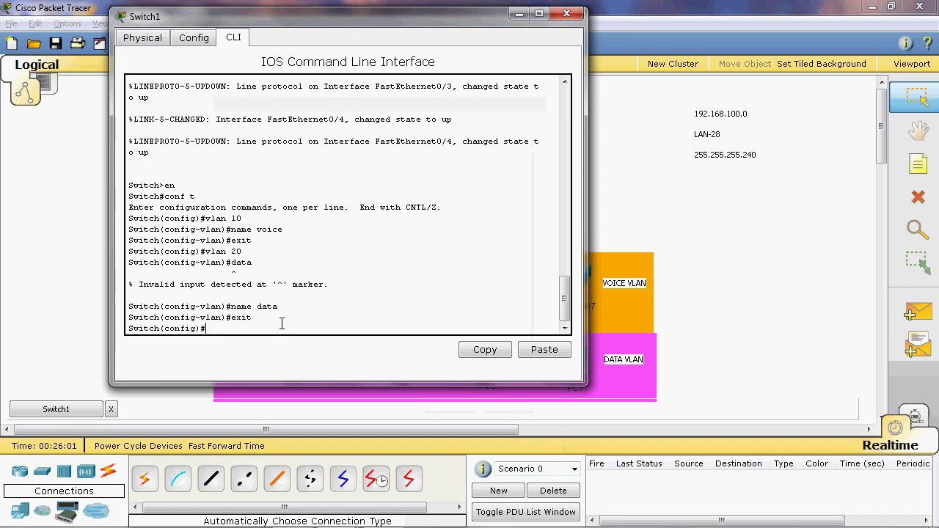
type("exit")
key("Return")
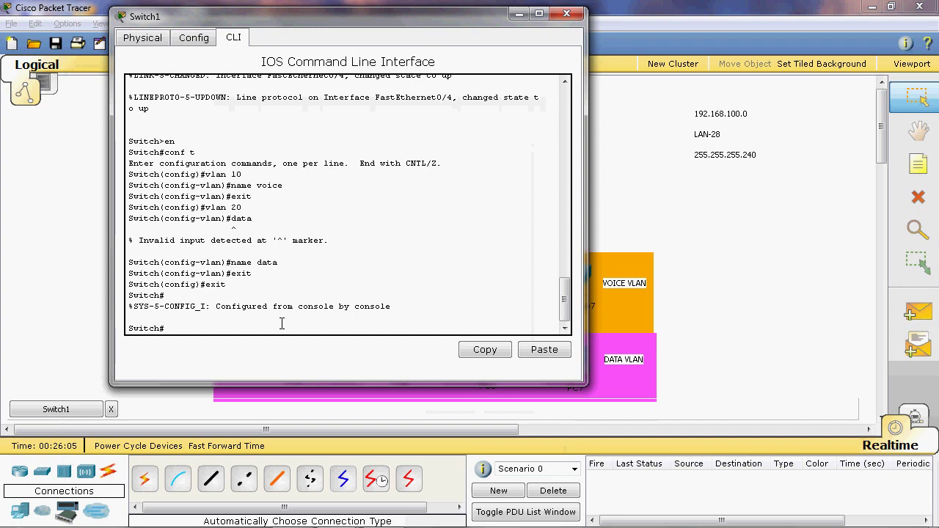
type("show vlan")
key("Return")
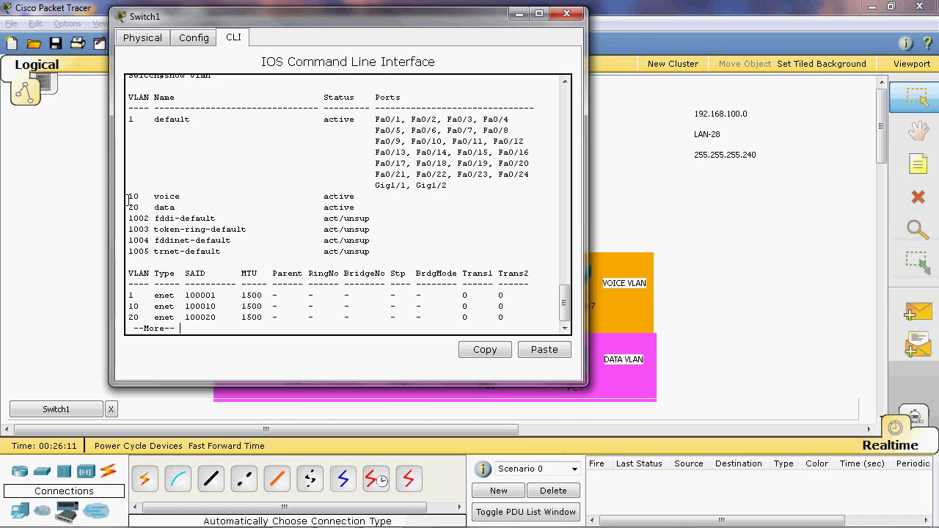
left_click_drag(129, 197, 224, 213)
left_click_drag(130, 208, 195, 211)
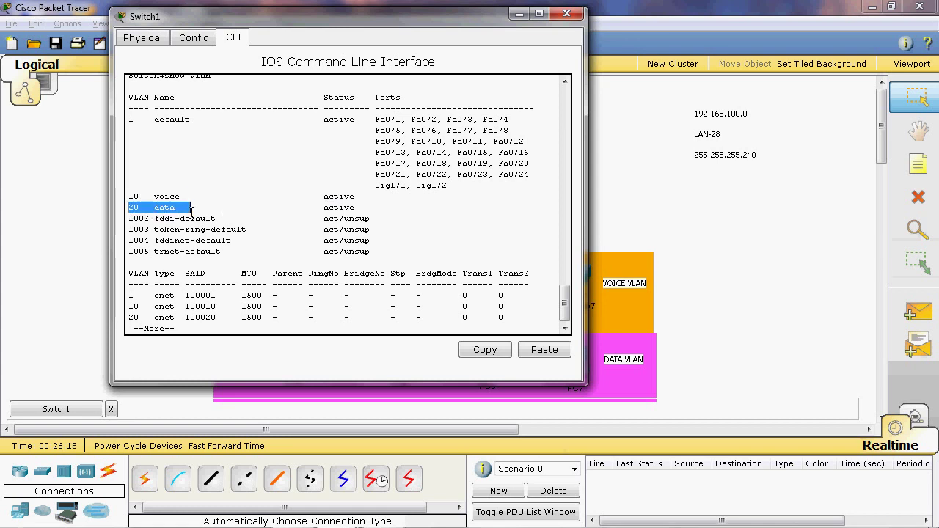
left_click(572, 13)
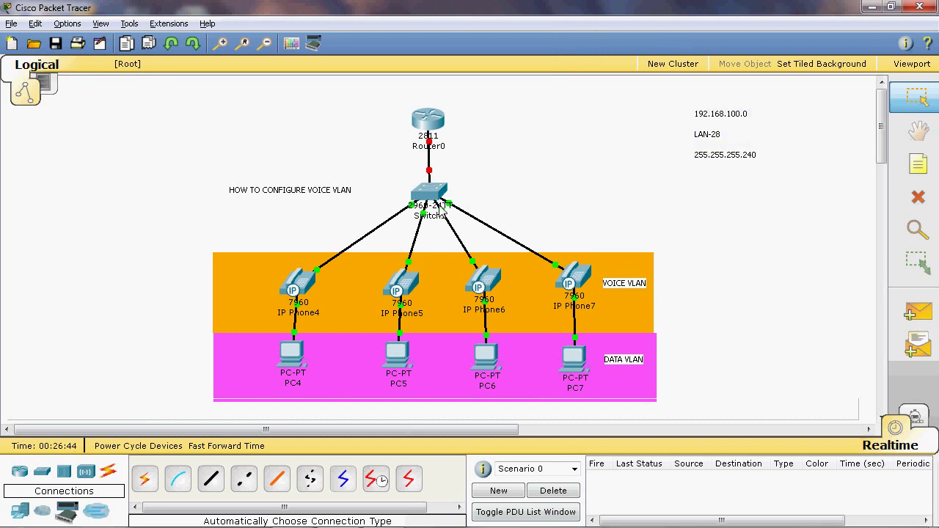
Reopen Switch1's CLI, enter conf t and select interface range Fa0/1-4.
left_click(433, 192)
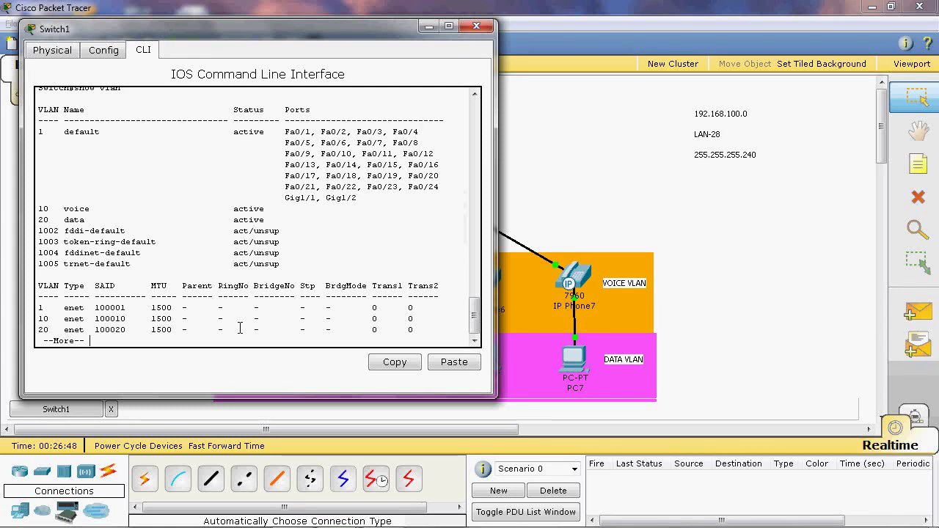
key("space")
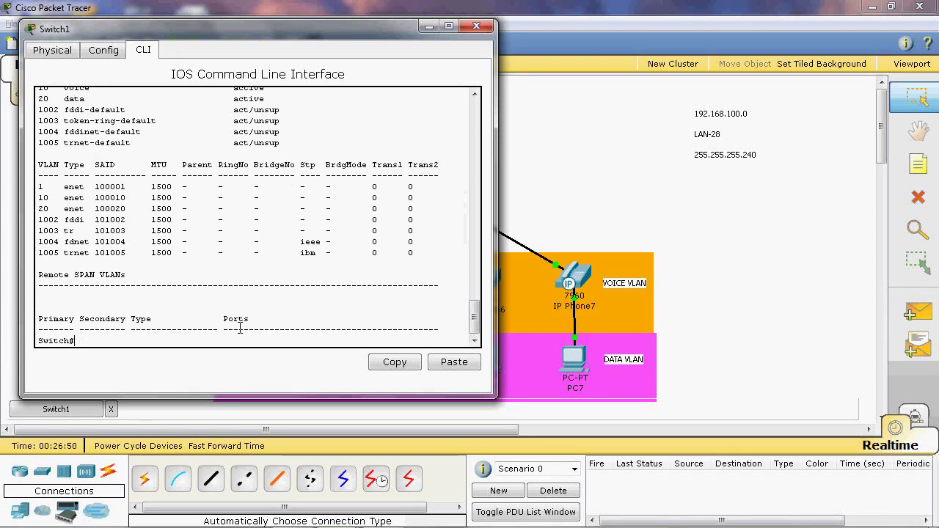
type("conf t")
key("Return")
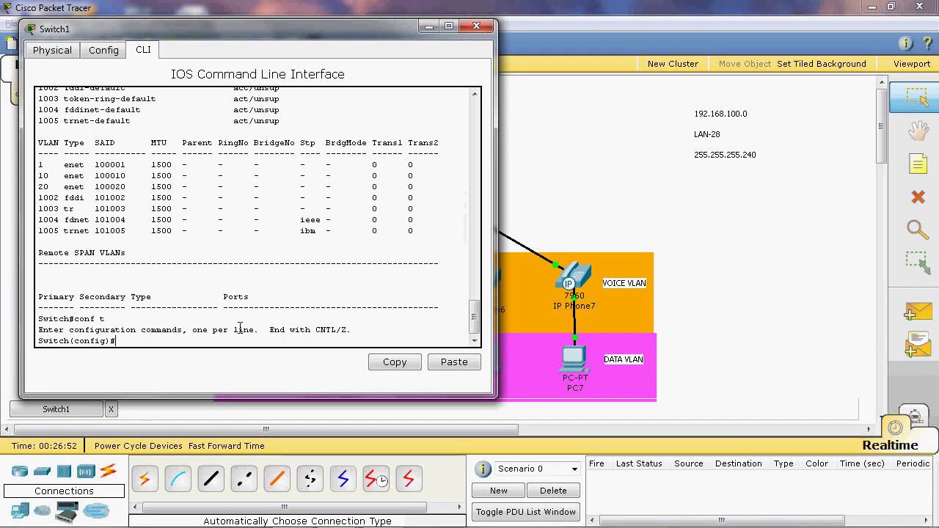
type("int range fa0/1-4")
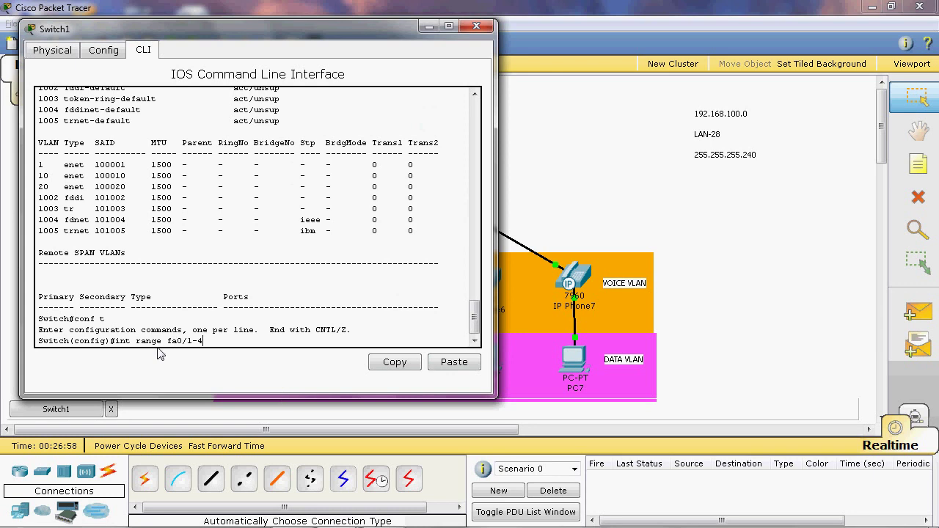
left_click_drag(137, 342, 163, 343)
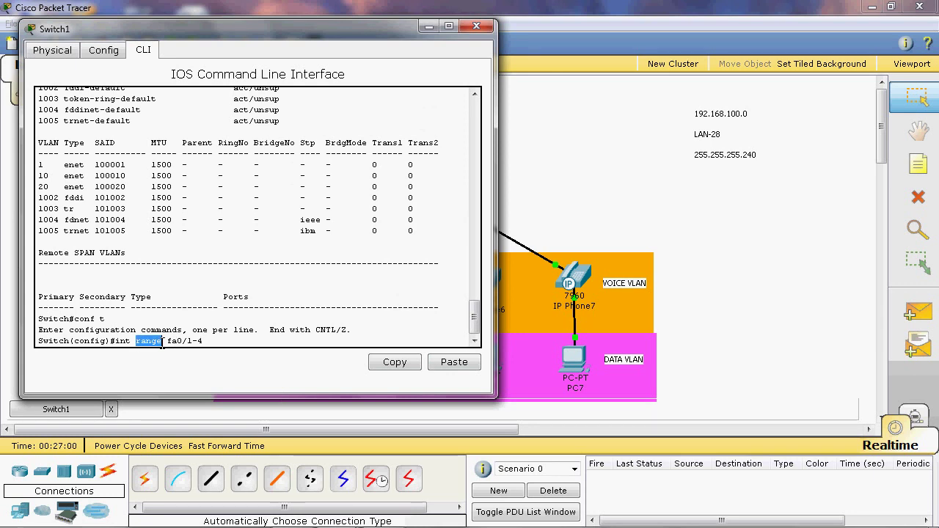
left_click(227, 341)
key("Return")
Set ports Fa0/1-4 to switchport mode access.
type("sw")
key("Tab")
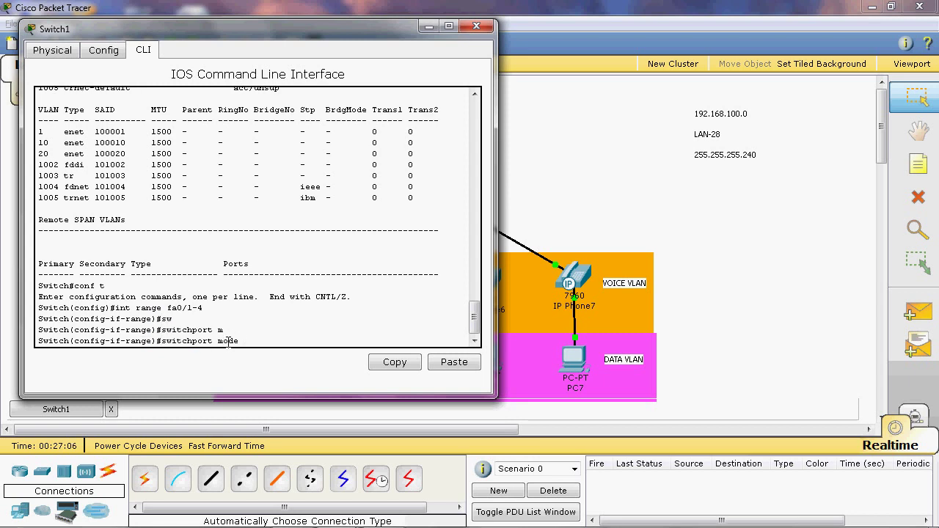
type("ac")
key("Tab")
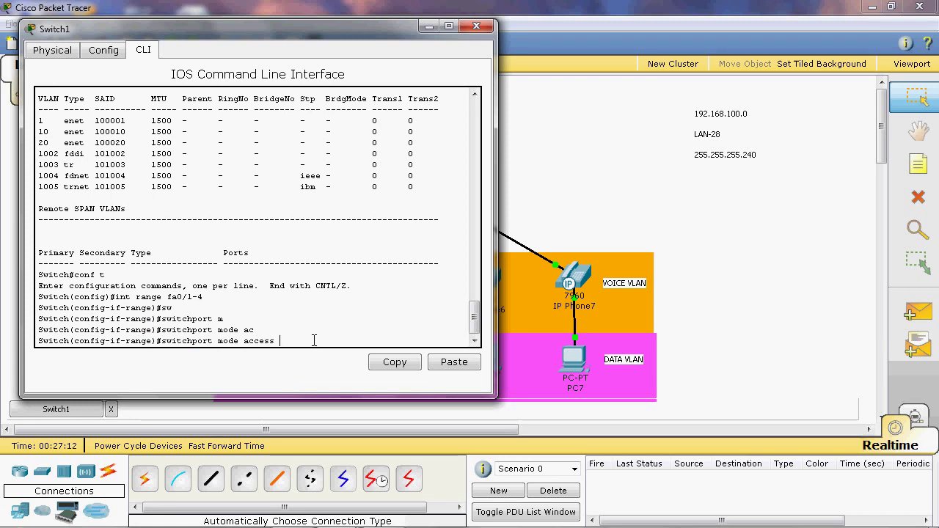
key("Return")
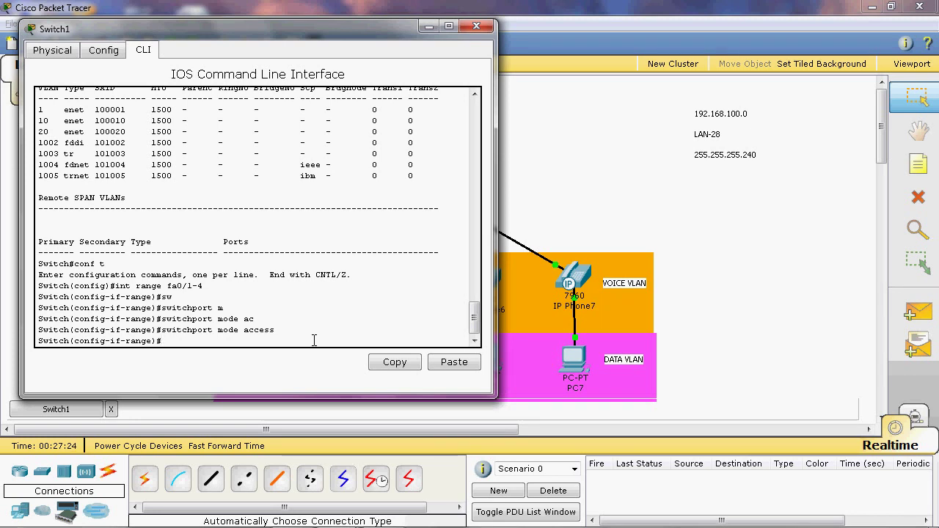
Assign switchport voice vlan 10 to the ports and end configuration.
type("sw")
key("Tab")
type("vo")
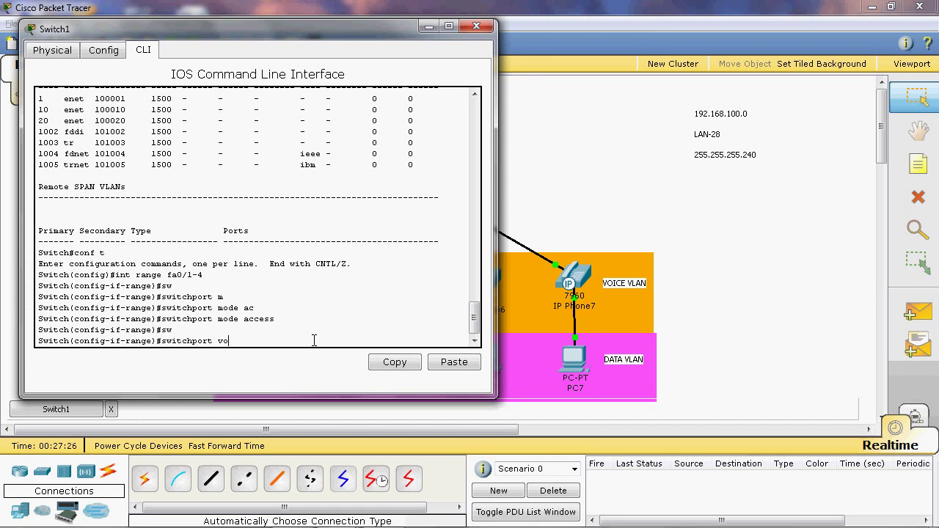
key("Tab")
type("vl")
key("Tab")
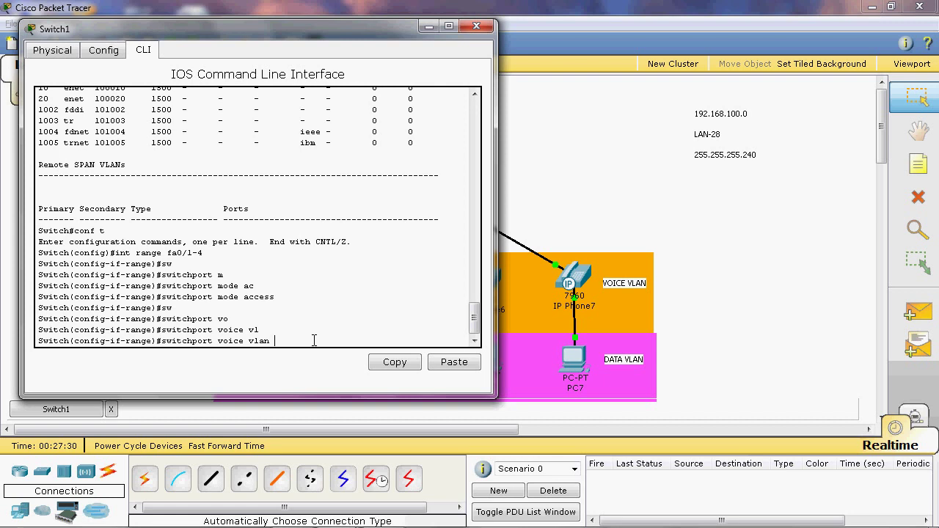
type("10")
key("Return")
type("e)#e")
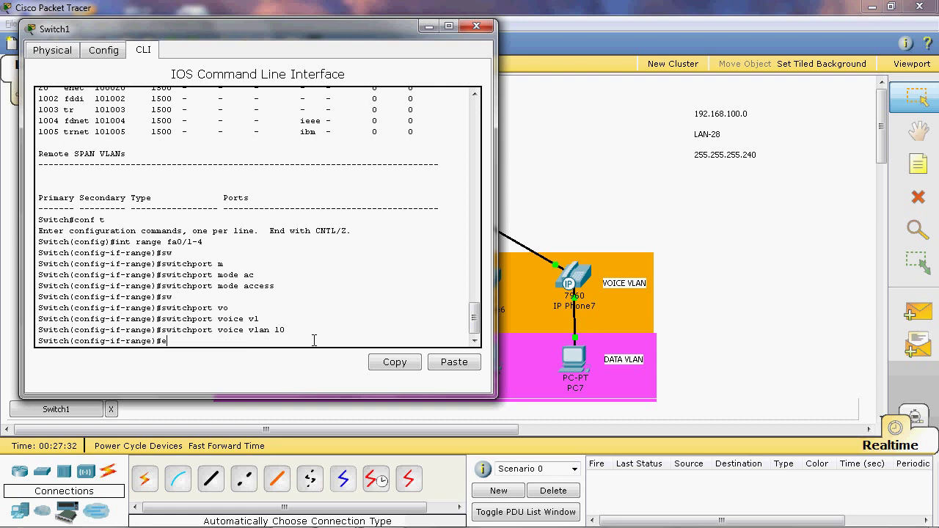
type("nd")
key("Return")
left_click(594, 222)
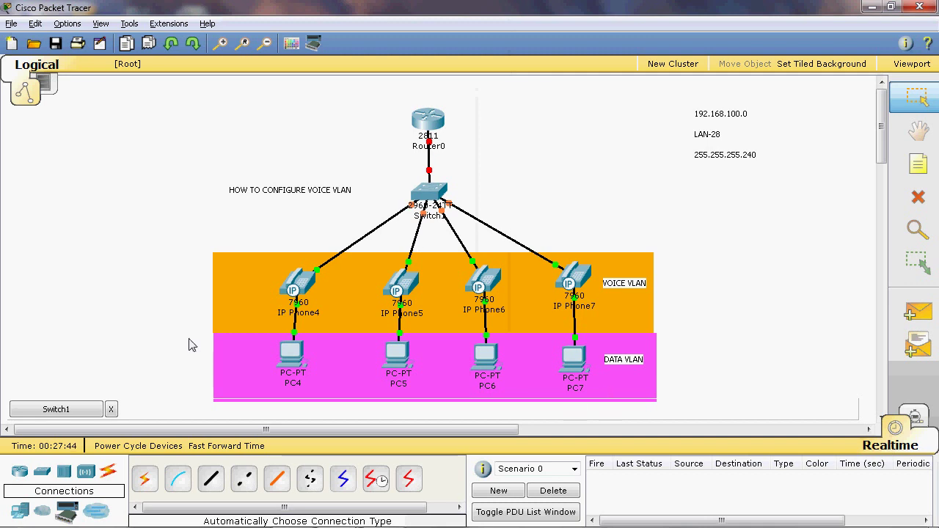
left_click(78, 406)
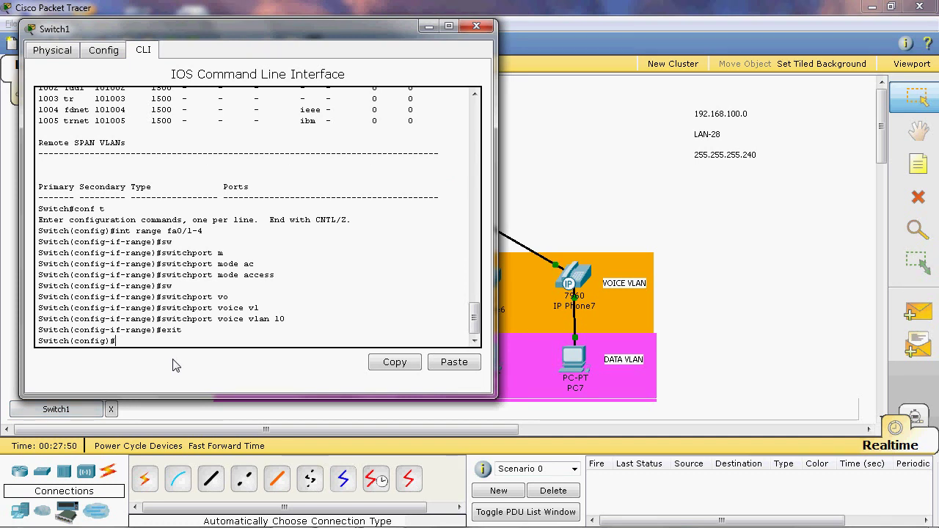
Select interface range Fa0/1-4 on Switch1, fixing the mistyped range keyword.
type("sw")
key("Return")
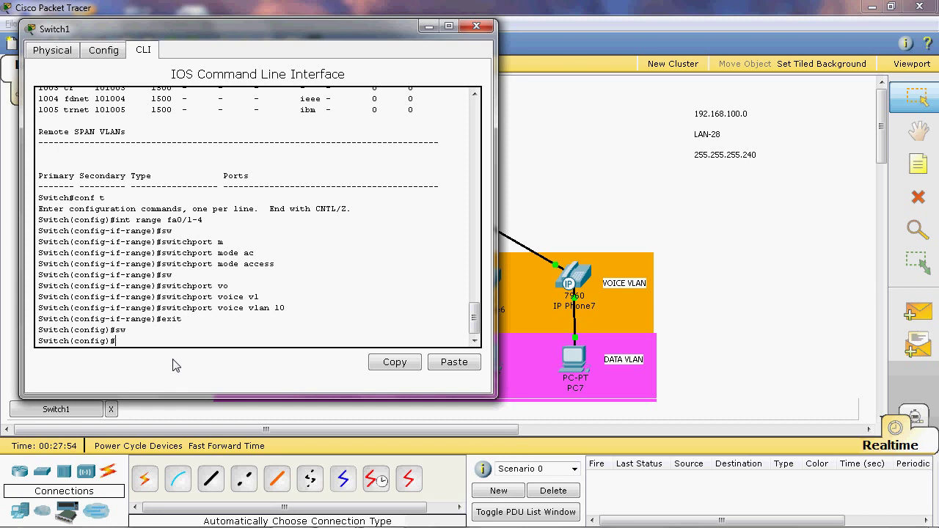
type("int rangge")
key("BackSpace")
key("BackSpace")
type("e fa0/1-4")
key("Return")
Set ports Fa0/1-4 to switchport mode access.
type("sw")
key("Tab")
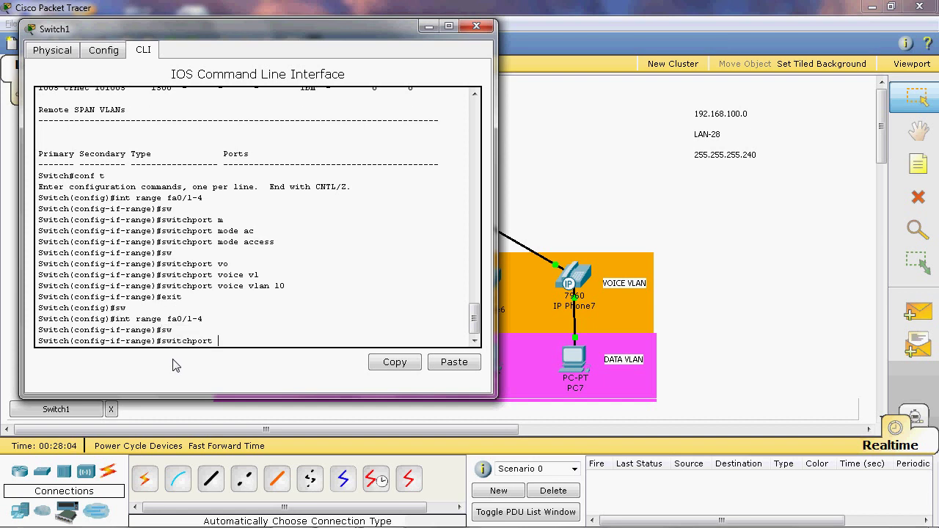
type("m")
key("Tab")
type("acc")
key("Tab")
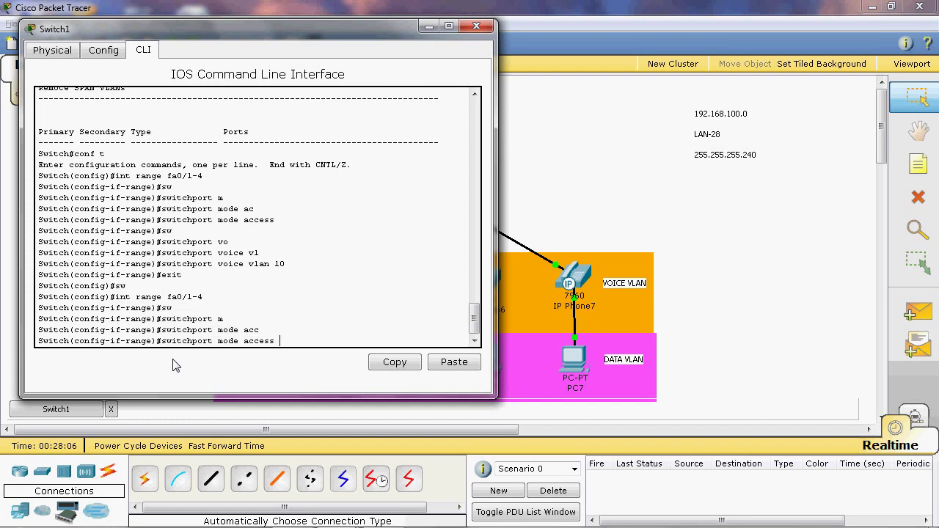
key("Return")
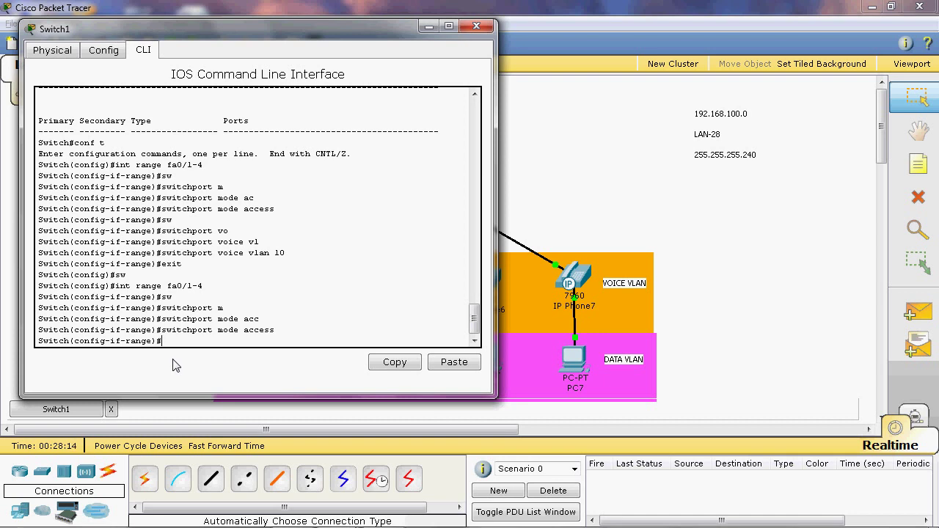
Assign switchport access vlan 20, then exit and return to the privileged prompt with Ctrl+Z.
type("sw")
key("Tab")
type("a")
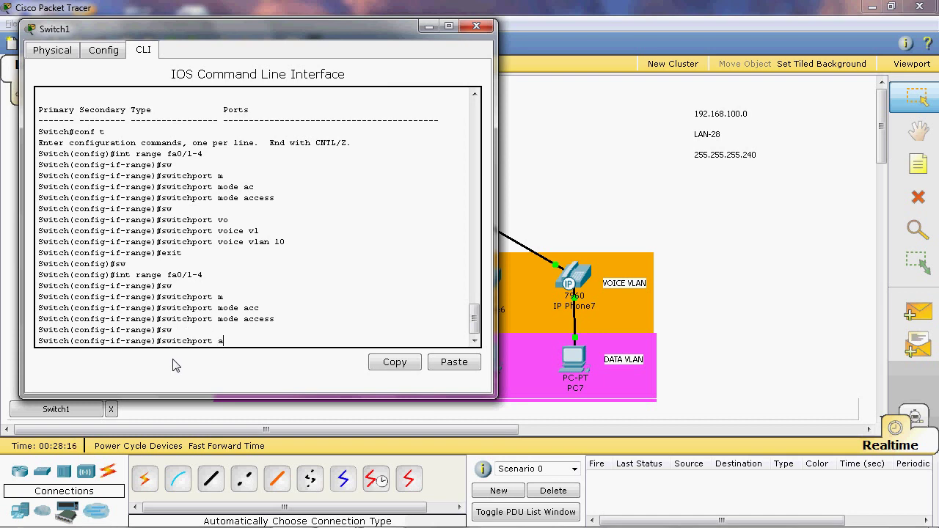
type("c")
key("Tab")
type("vl")
key("Tab")
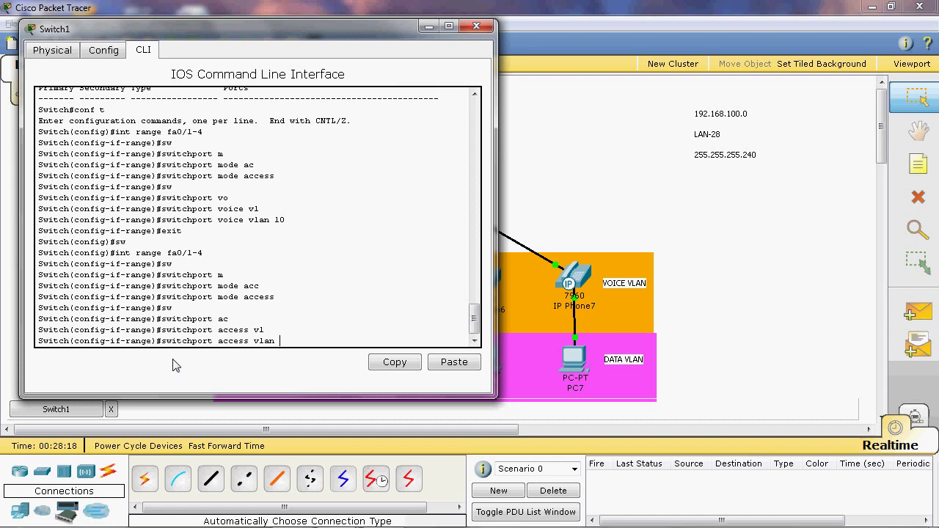
type("20")
key("Return")
type("exit")
key("Return")
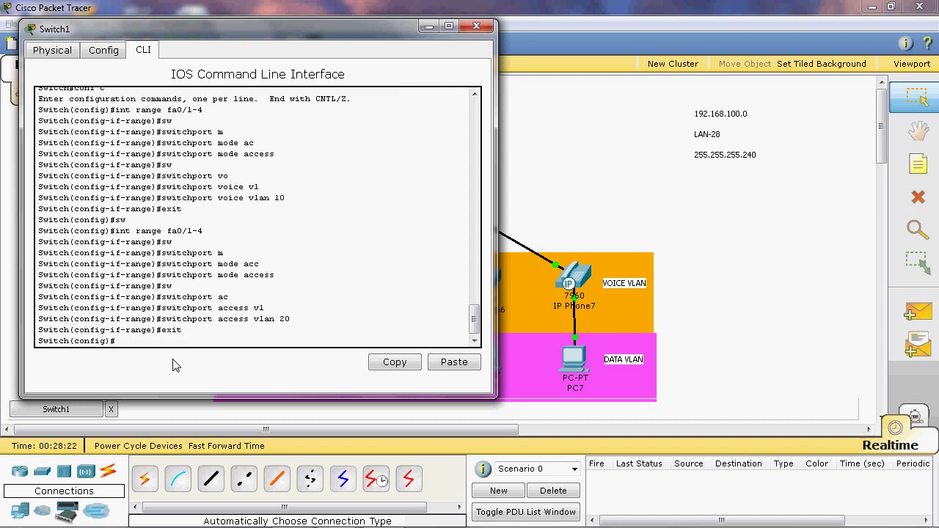
key("ctrl+z")
key("Return")
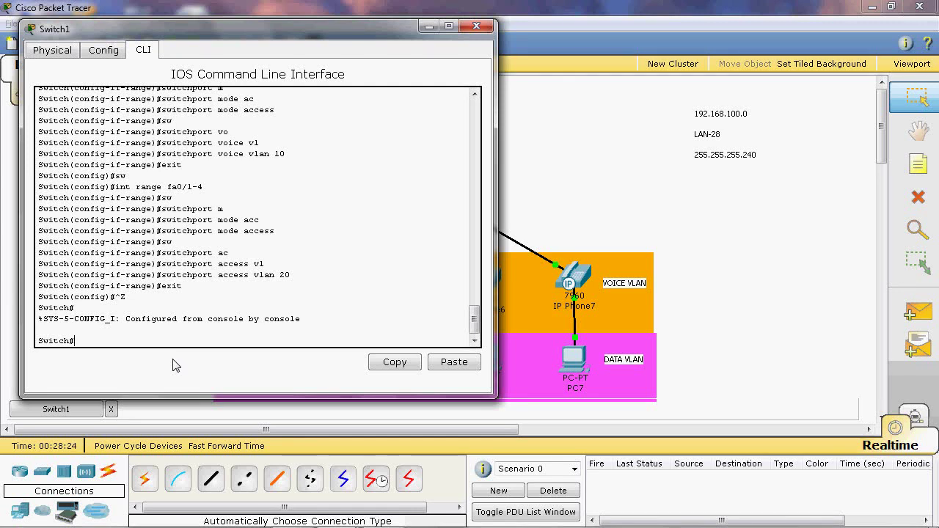
Run show vlan and highlight the voice and data rows and ports Fa0/1–Fa0/4 under VLAN 20.
type("show vlan")
key("Return")
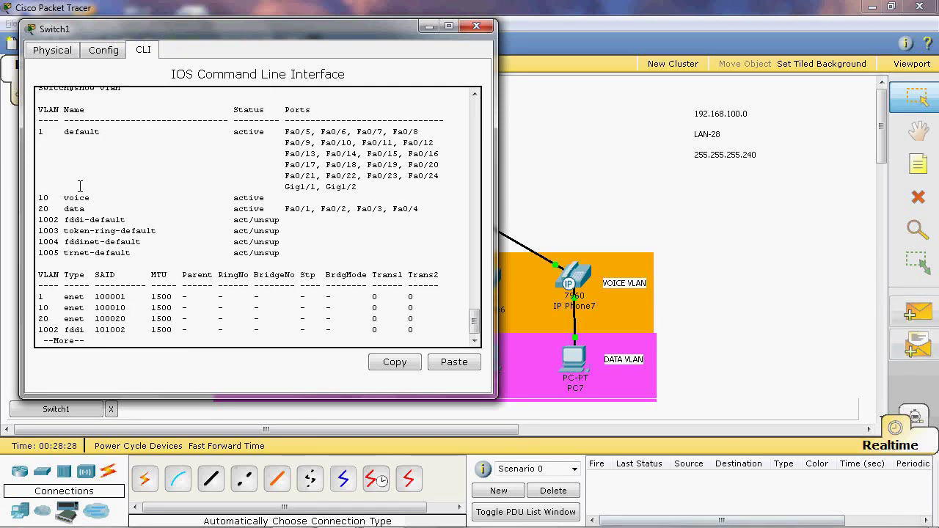
left_click_drag(38, 198, 110, 208)
left_click(305, 221)
left_click_drag(285, 208, 418, 209)
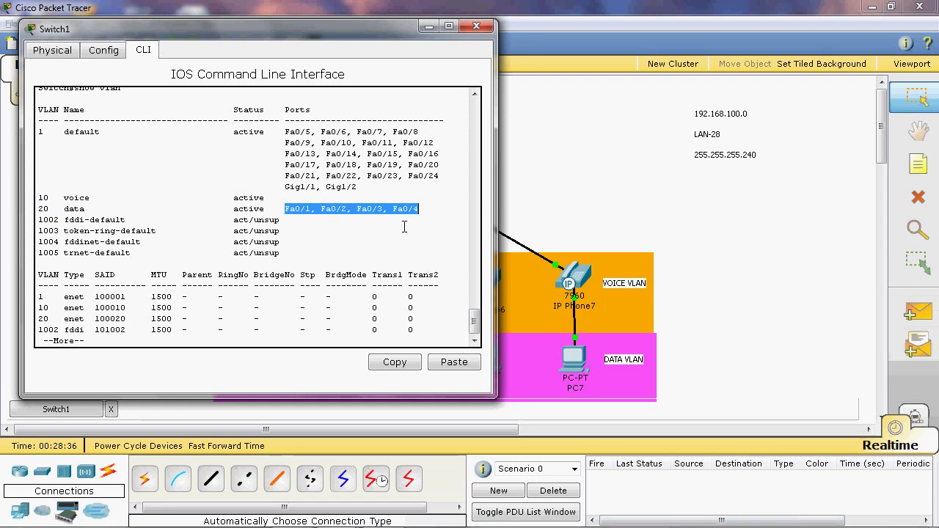
left_click(272, 194)
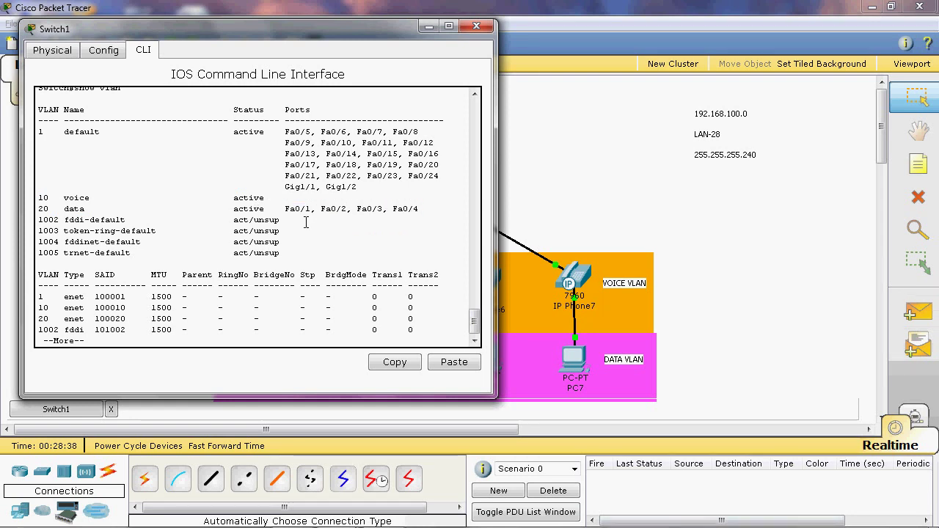
key("space")
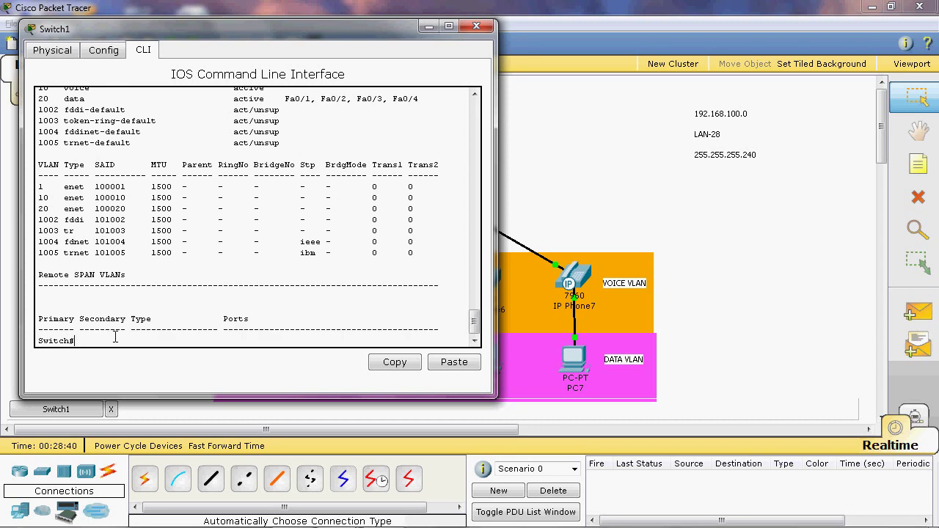
Page through show run, highlighting Fa0/1's mode access, voice vlan 10 and access vlan 20 lines.
type("show run")
key("Return")
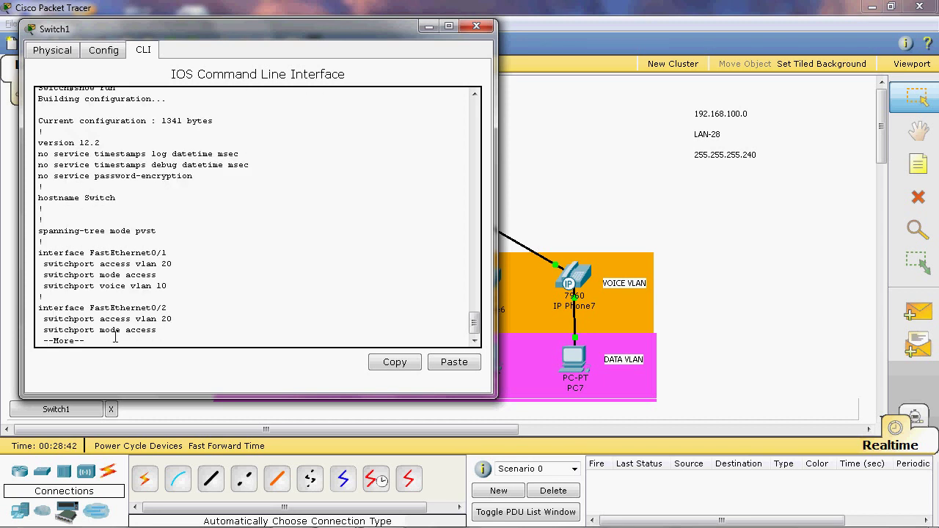
key("space")
scroll(184, 294, "up", 6)
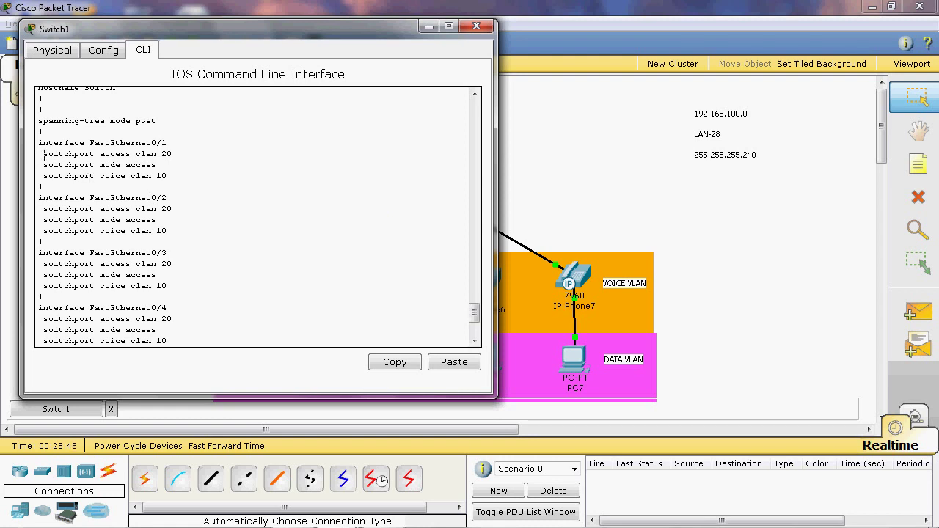
left_click_drag(42, 166, 174, 168)
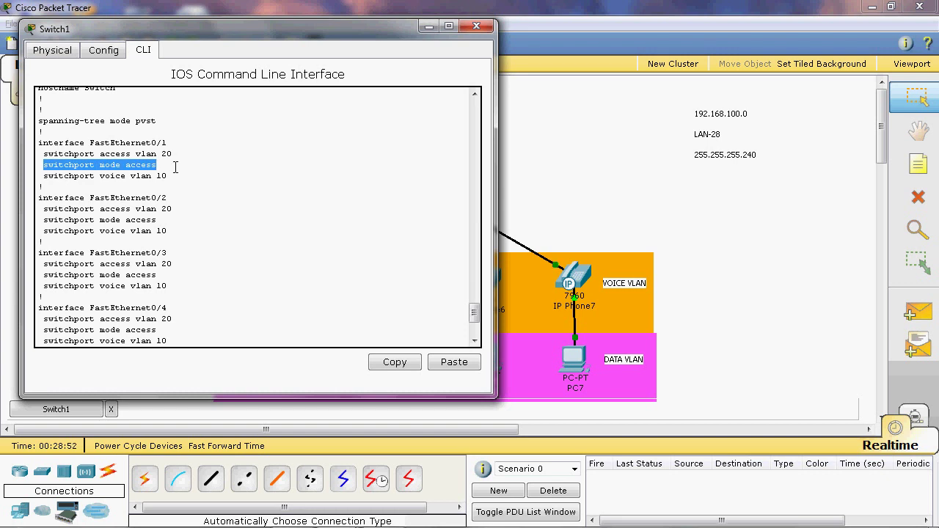
left_click(179, 198)
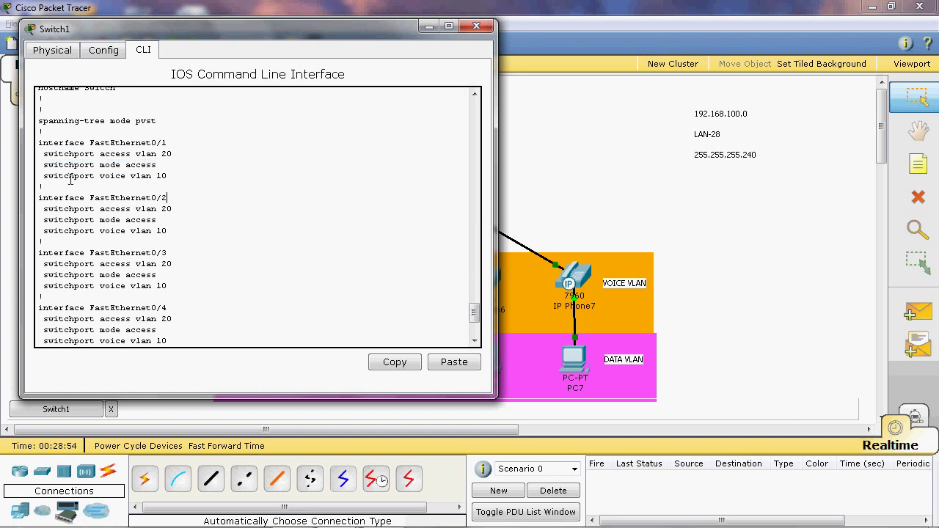
left_click_drag(44, 176, 173, 179)
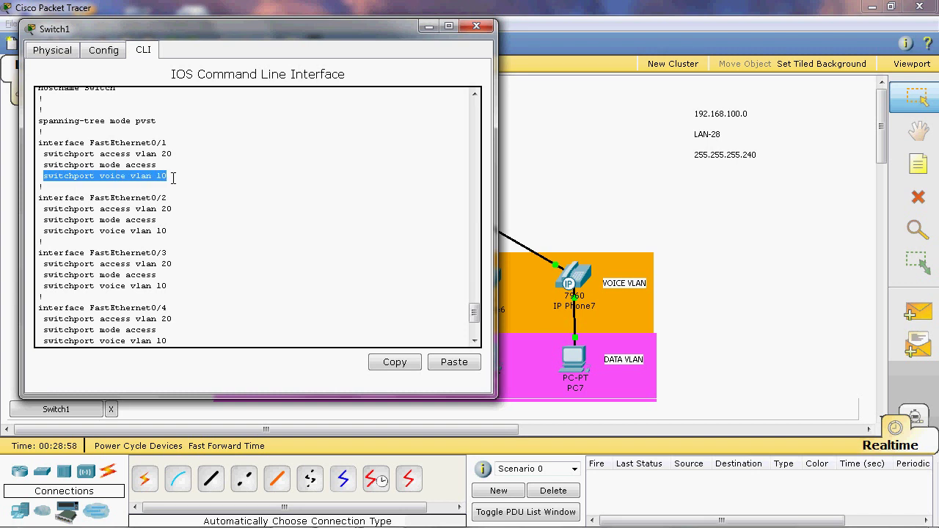
left_click(221, 187)
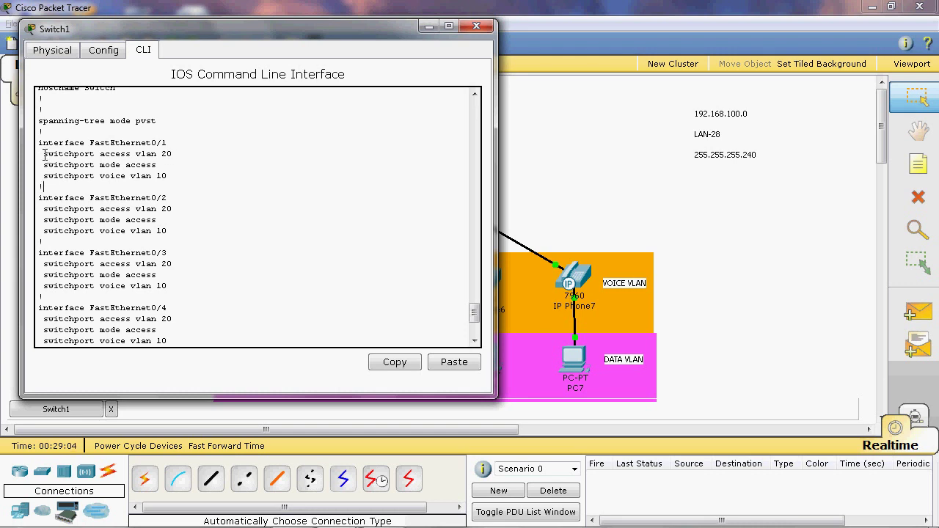
left_click_drag(44, 154, 174, 154)
left_click(249, 268)
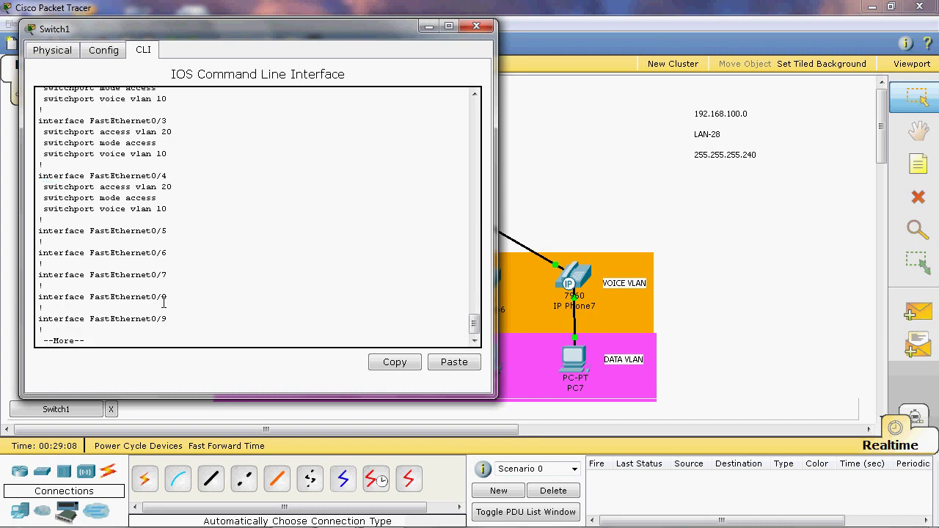
key("space")
key("space")
key("space")
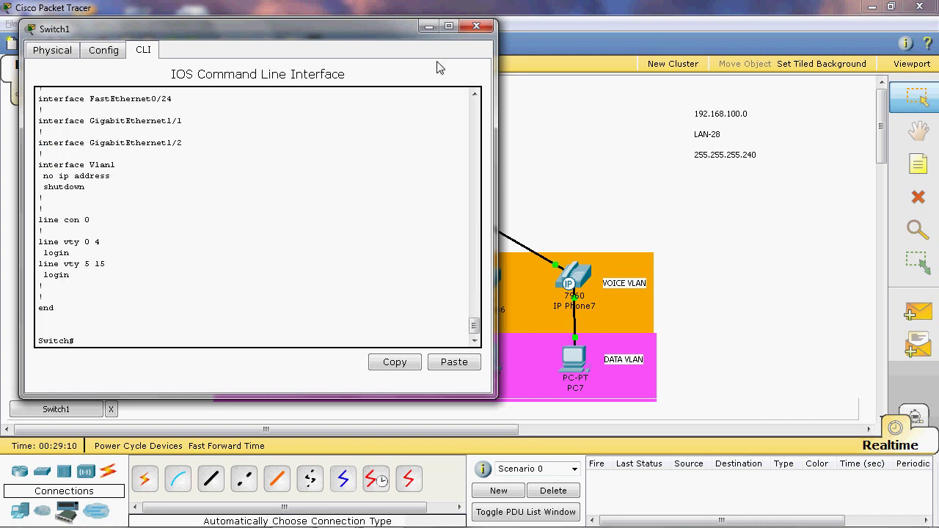
left_click(476, 26)
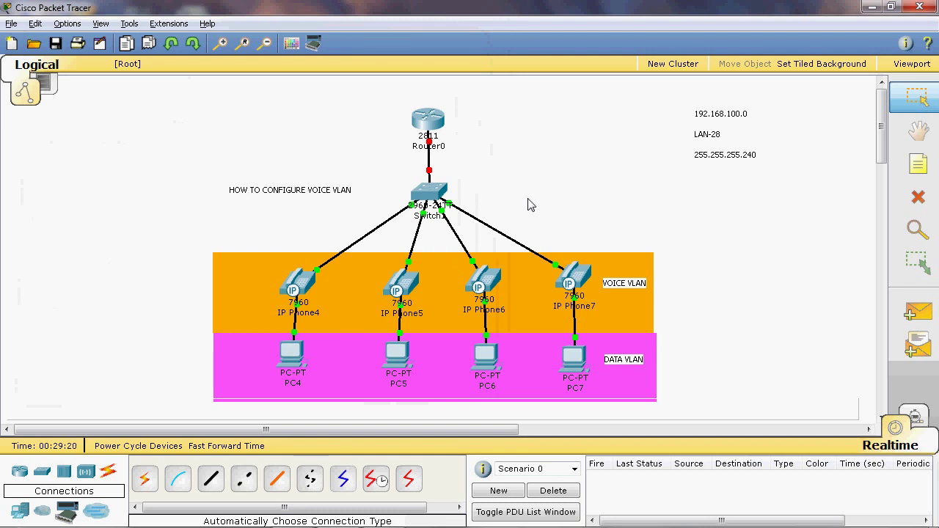
Open Router0's CLI and enter global configuration mode with en and conf t.
left_click(427, 120)
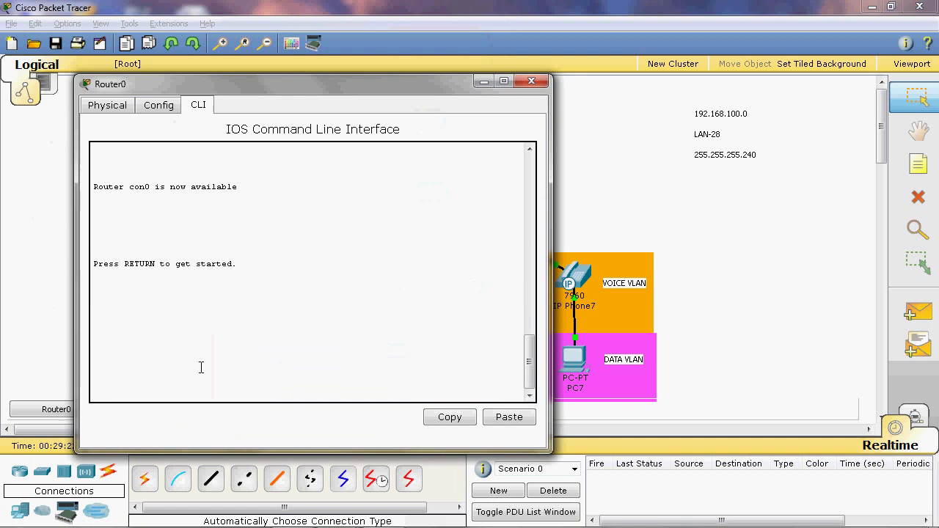
key("Return")
type("en")
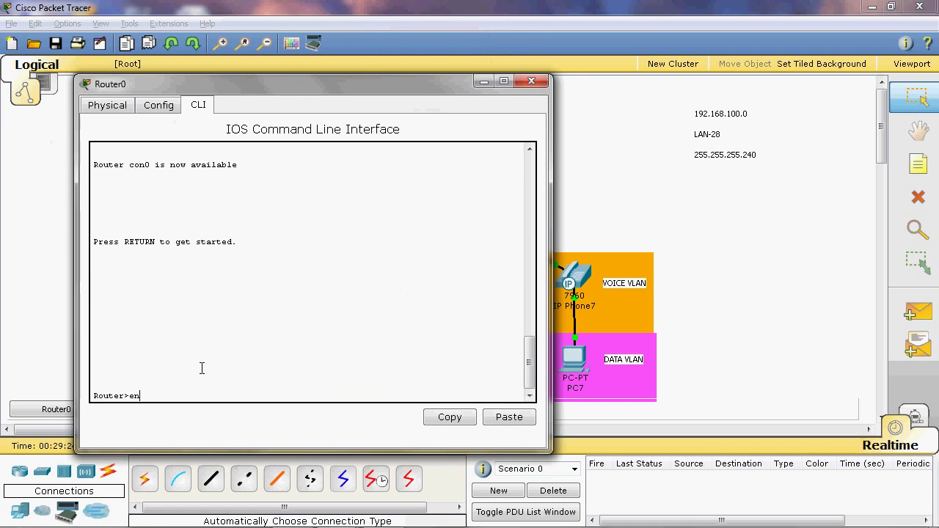
key("Return")
type("conf ter#conf")
key("Return")
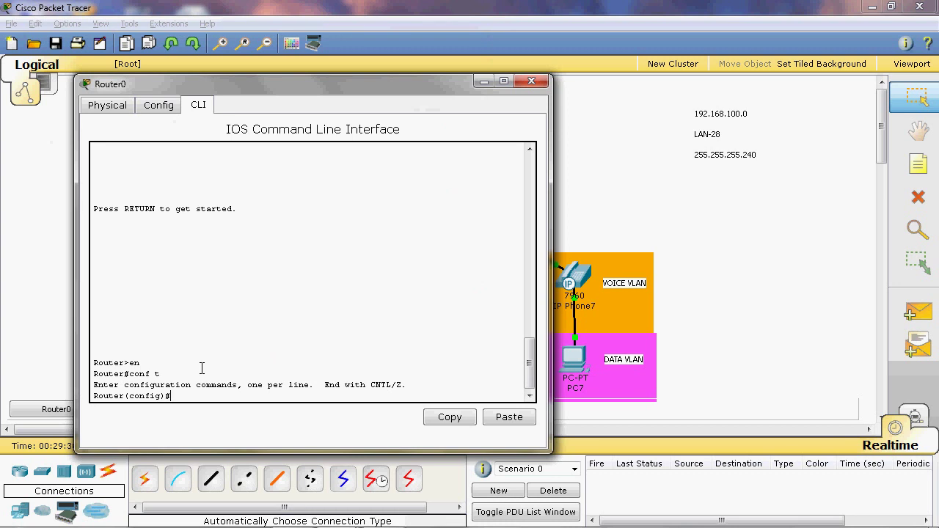
Create DHCP pool voice with network 192.168.100.0 255.255.255.240.
type("ip dhcp pool voice")
key("Return")
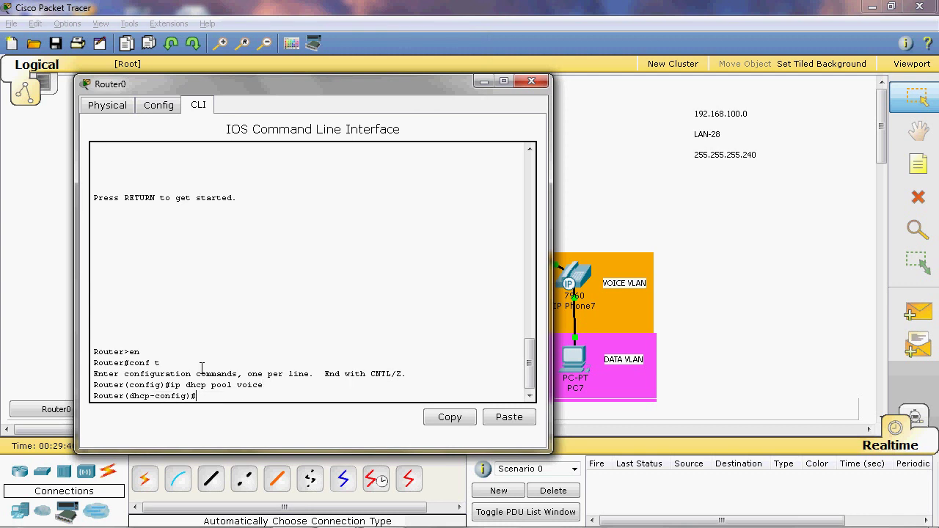
type("net")
key("Tab")
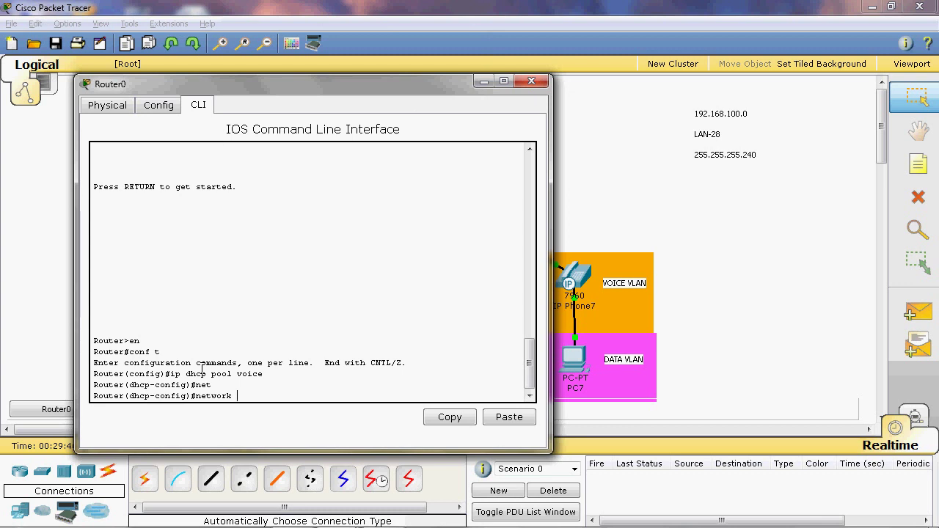
type("192.168.100.0 255.255.255.240")
key("Return")
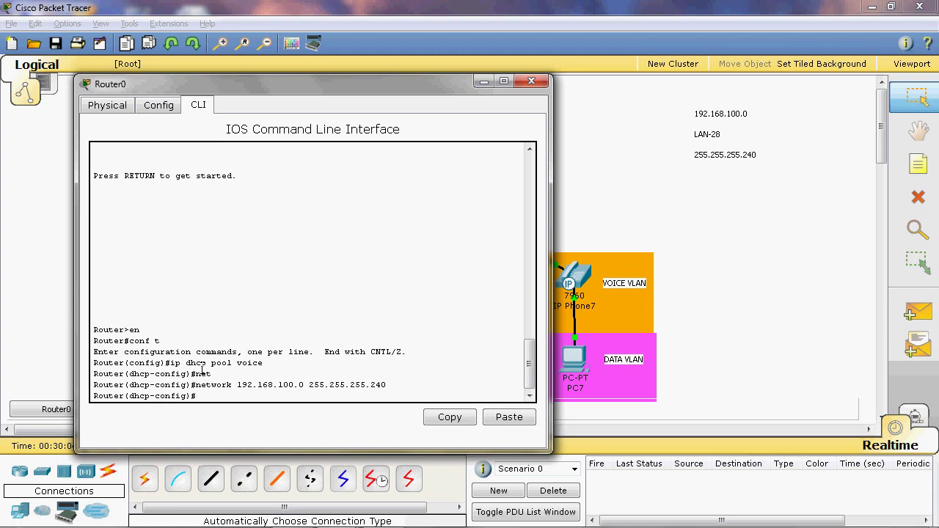
Set the voice pool's default-router to 192.168.100.1.
type("def")
key("Tab")
type("1")
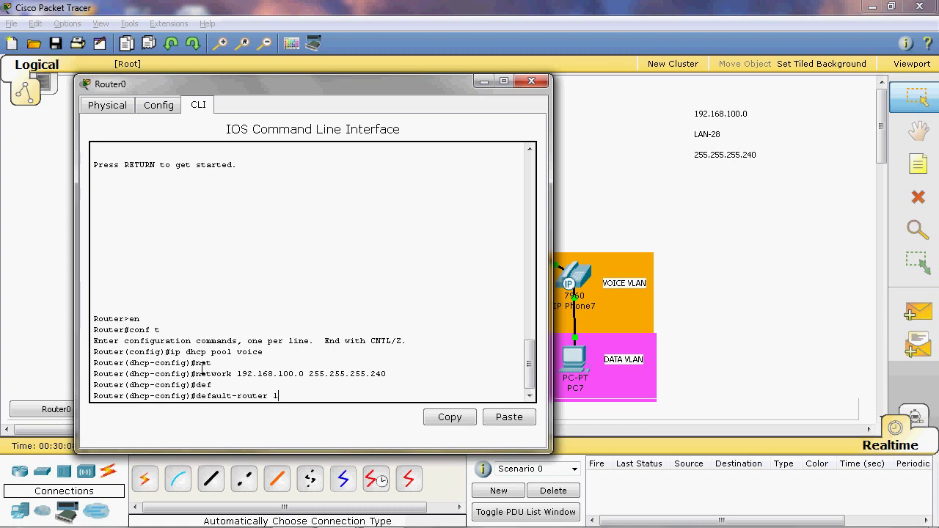
type("92.168.100.1")
key("Return")
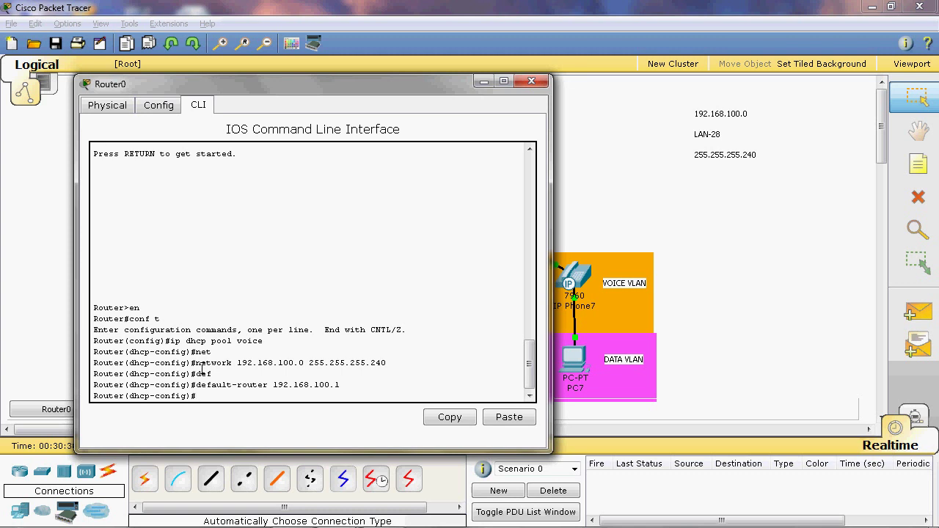
Type option 150 ip 192.168.100.1 without running it and highlight the address.
type("op")
key("Tab")
type("1")
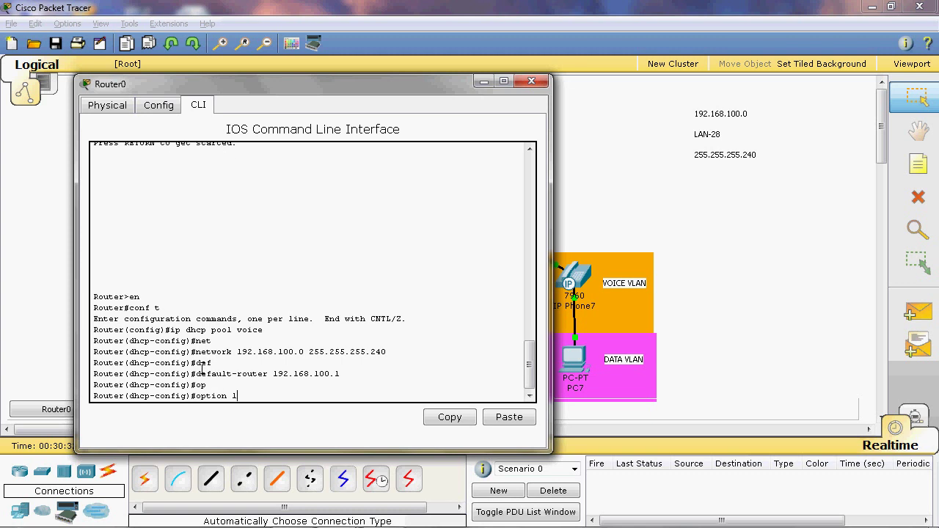
type("50 ip 192.168.100.1")
left_click_drag(346, 395, 197, 398)
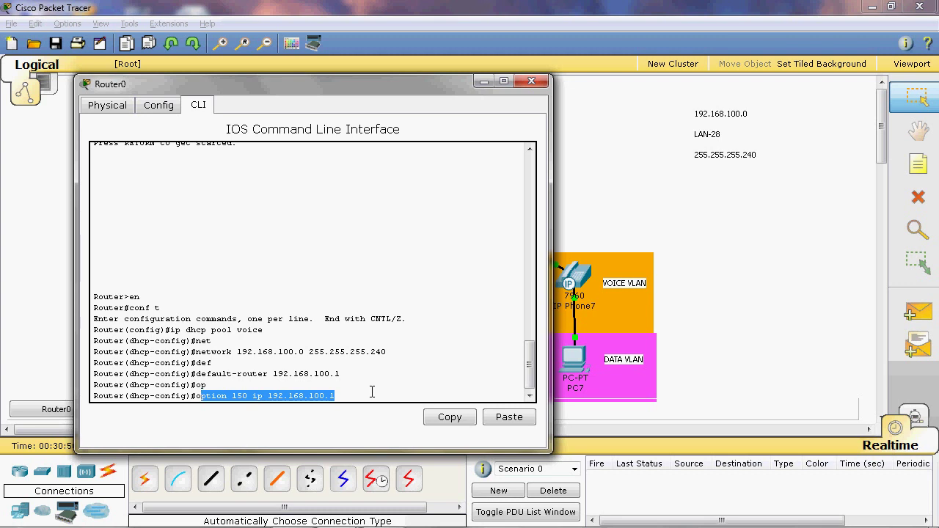
left_click(372, 393)
left_click_drag(268, 396, 332, 396)
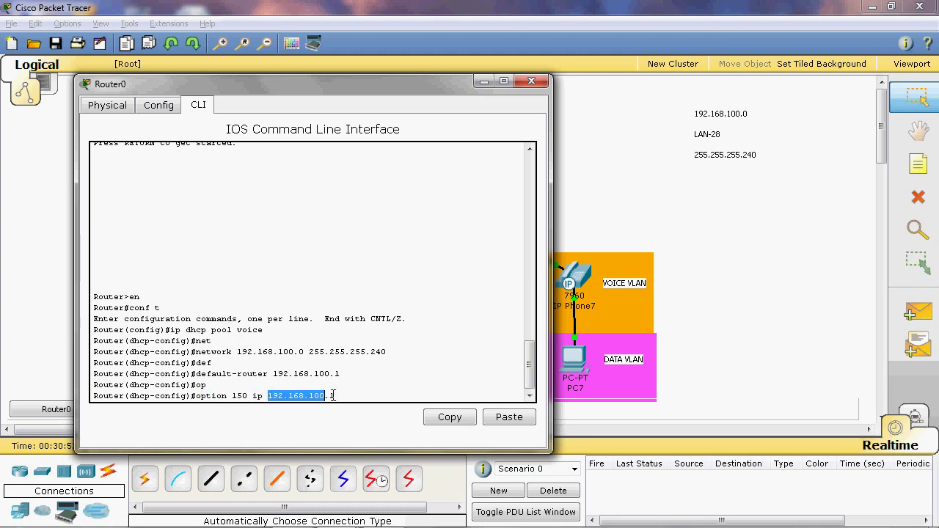
left_click(729, 300)
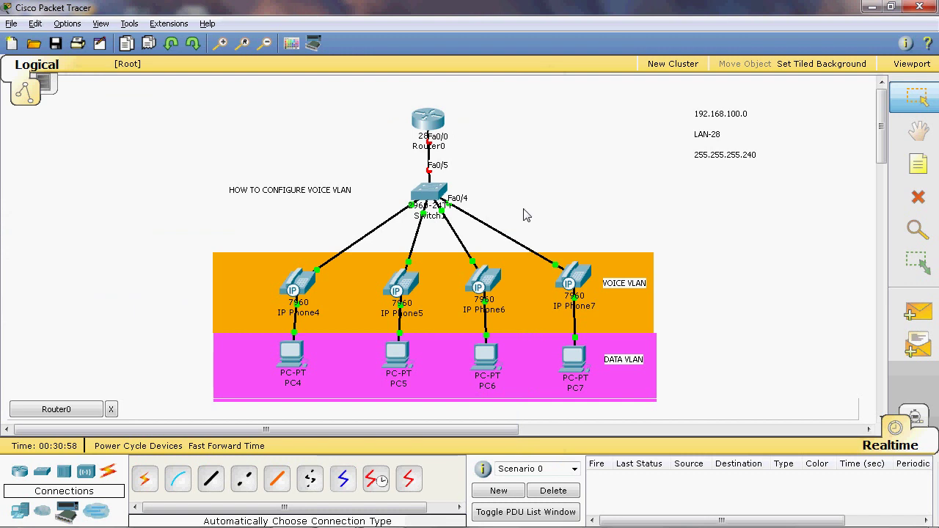
Restore Router0's console and run the pending option 150 ip 192.168.100.1 command.
mouse_move(579, 287)
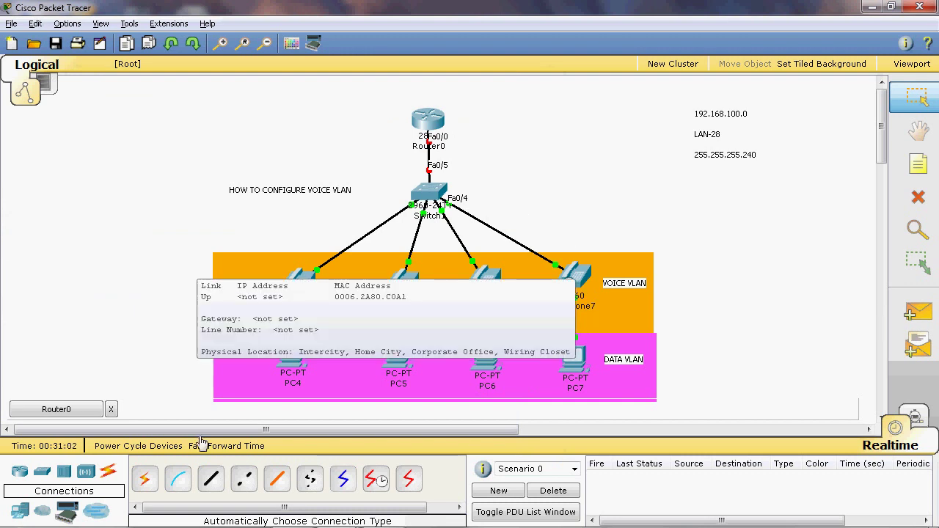
left_click(55, 408)
left_click(376, 395)
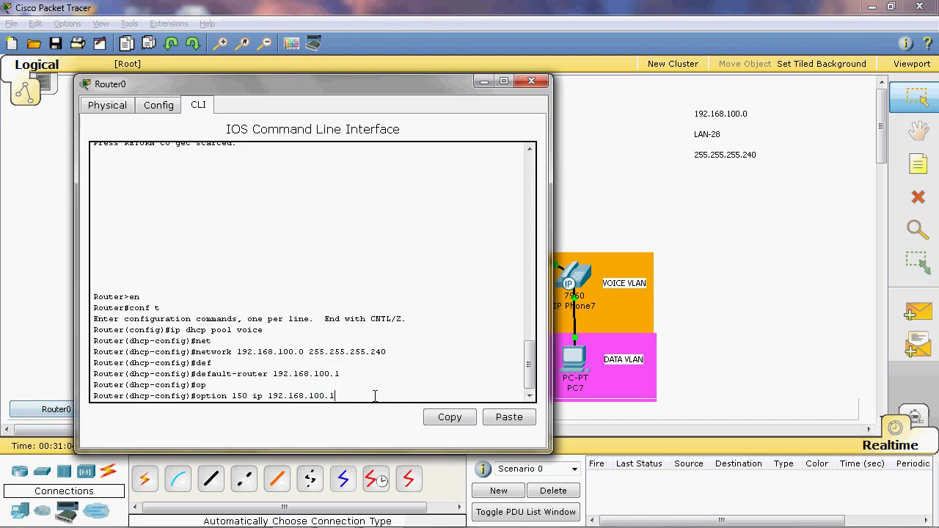
key("Return")
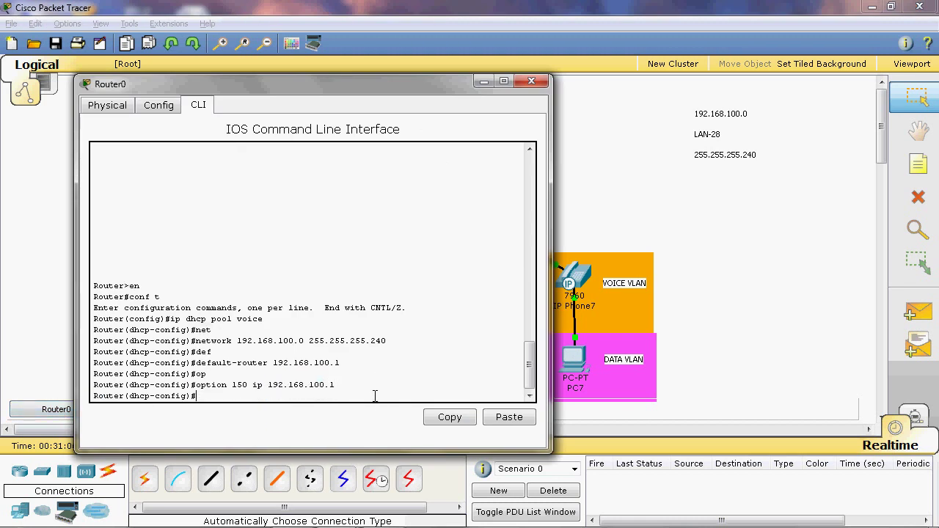